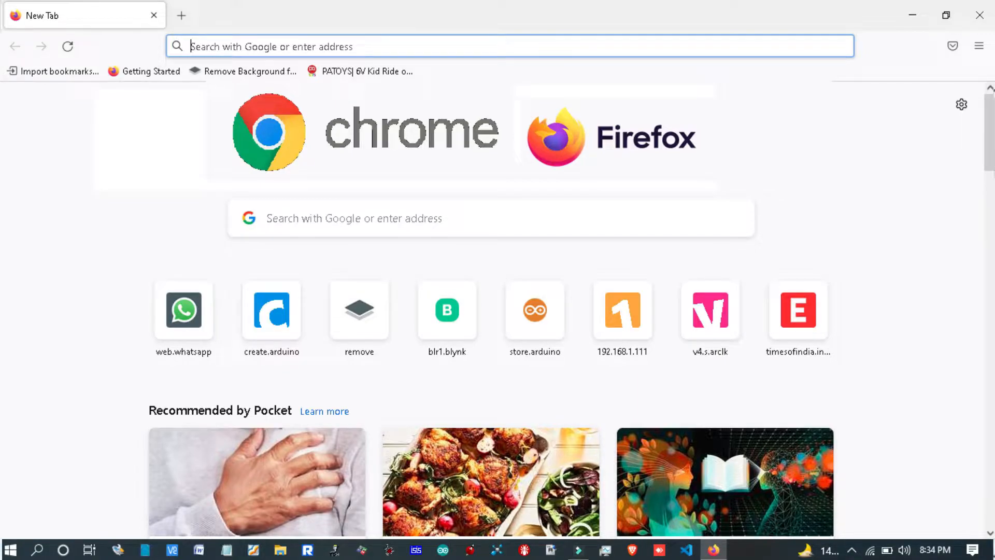
Step: Open the website create.arduino.cc in the browser
type("cre")
type("ate")
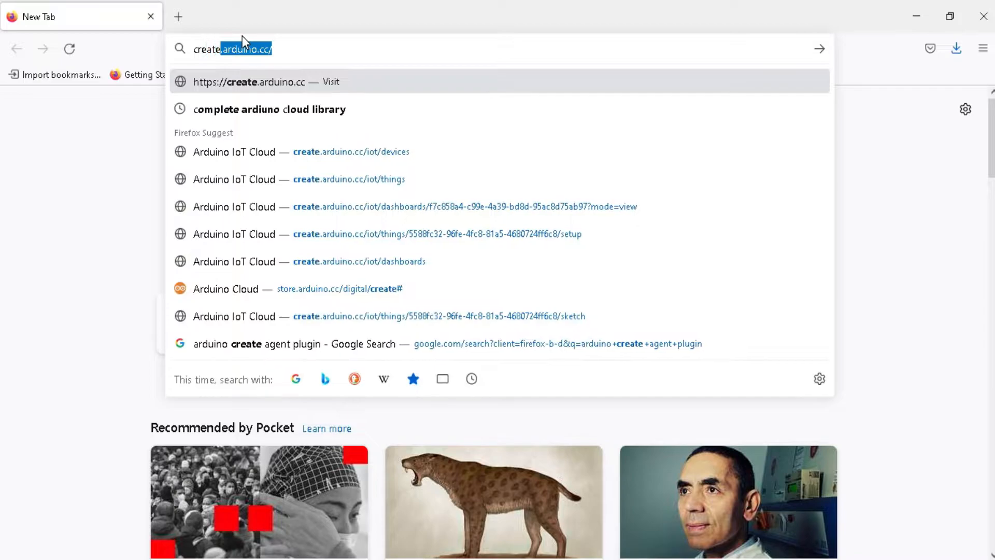
type(".arduino.cc")
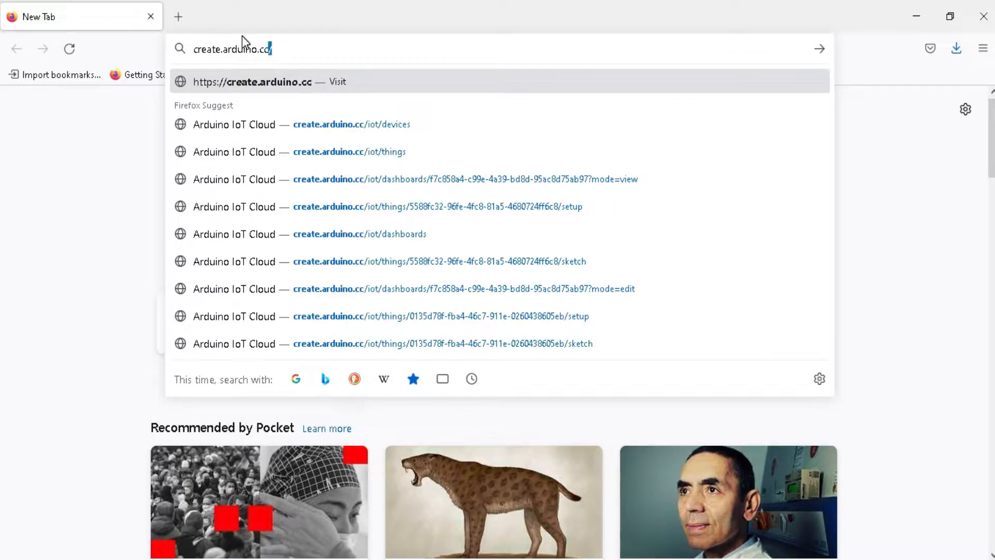
key("Return")
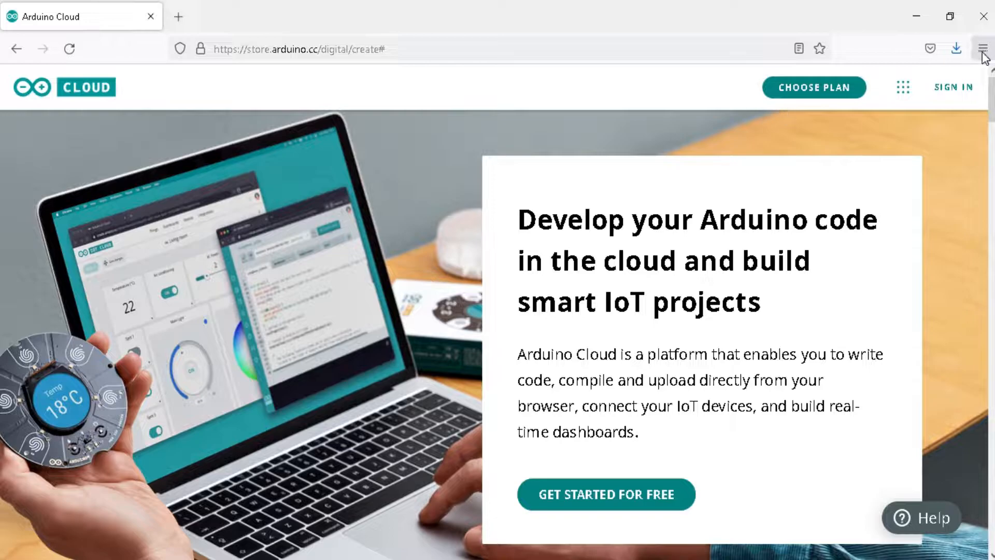
Step: Sign in to the Arduino account with the prefilled e-mail and password
left_click(944, 90)
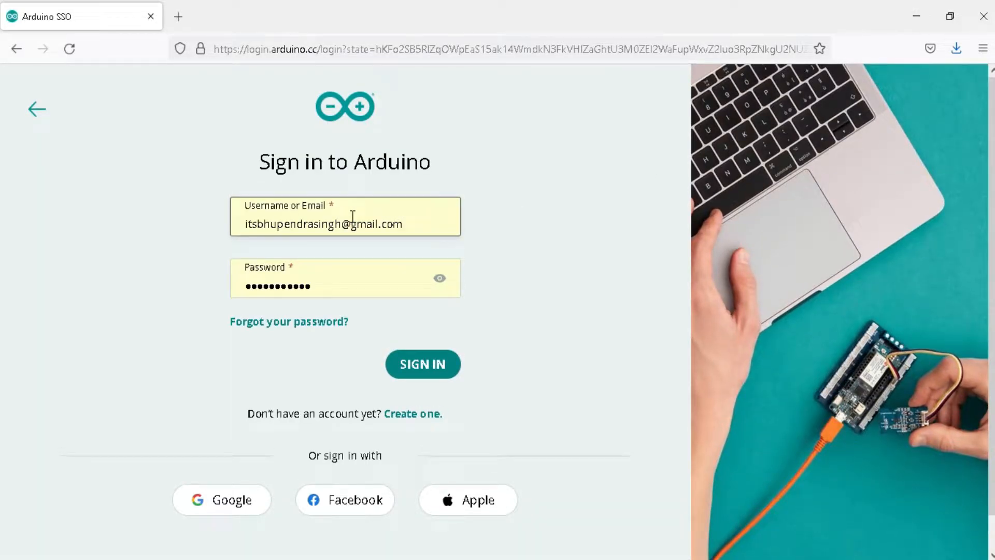
left_click(405, 290)
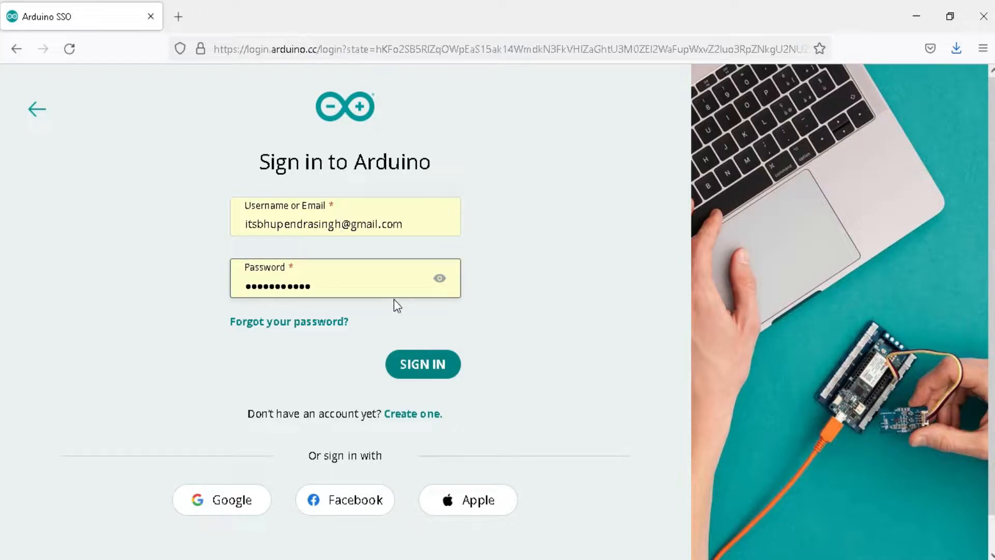
left_click(441, 300)
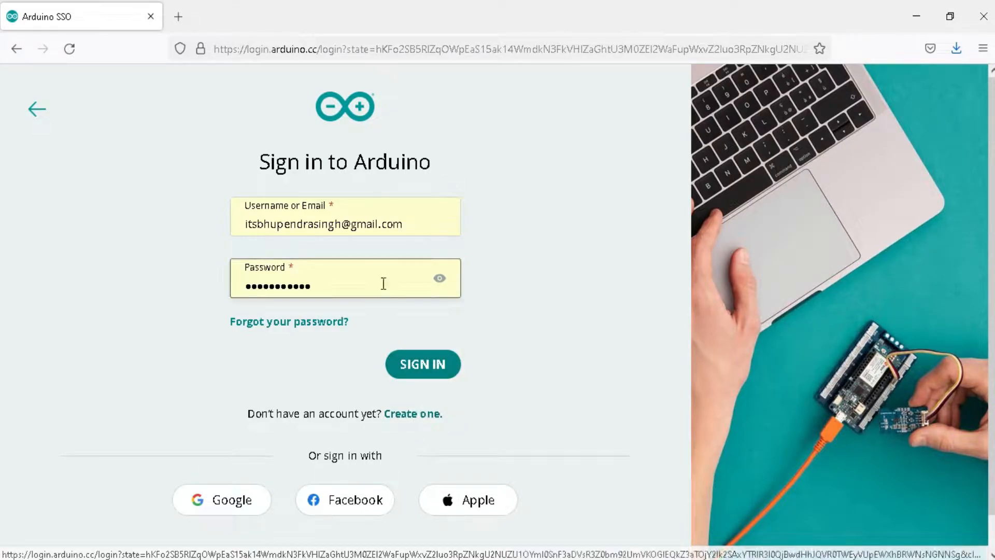
left_click(433, 372)
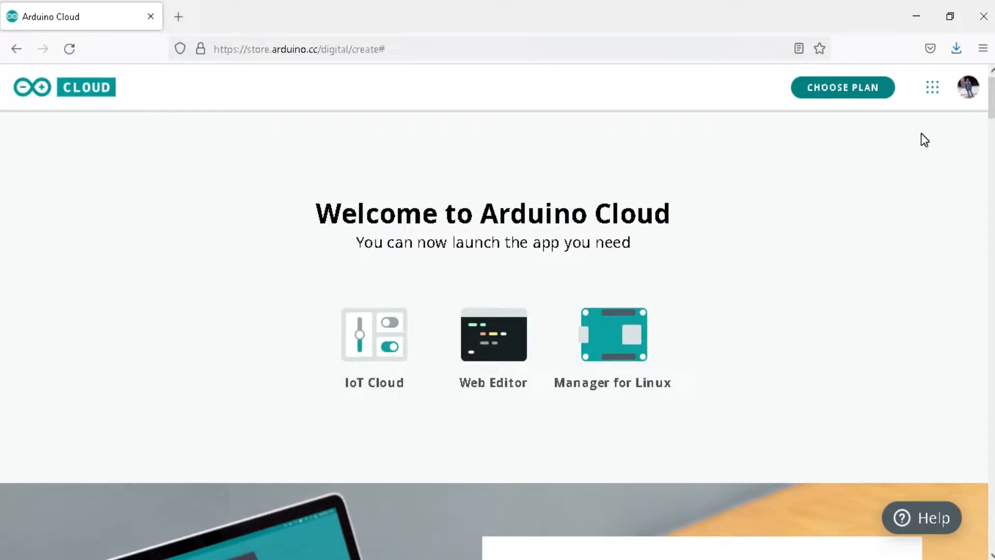
Step: Review the available Arduino Cloud subscription plans and the features each one offers
left_click(827, 86)
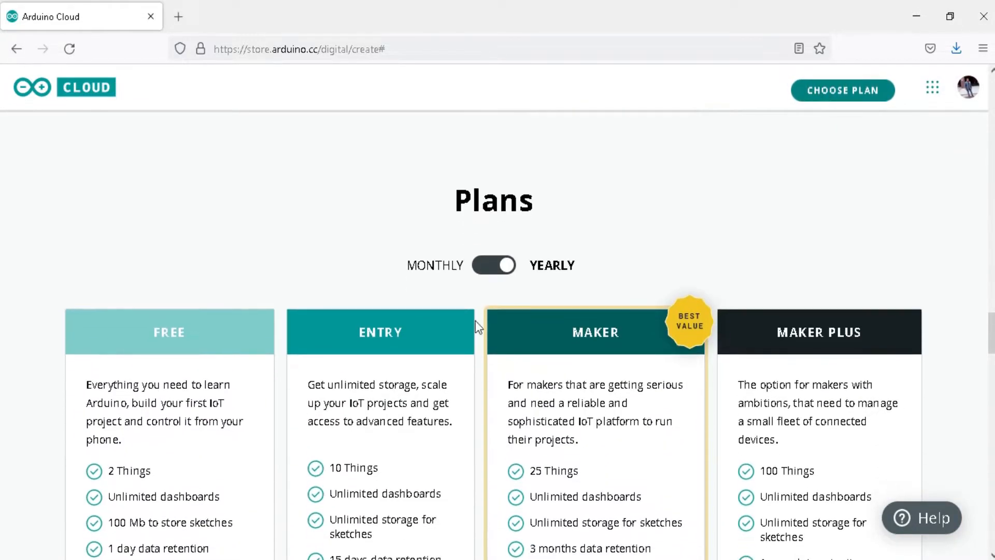
scroll(3, 346, "down", 4)
left_click_drag(994, 340, 991, 78)
Step: Launch IoT Cloud and create a new Thing named "My first Project"
left_click(933, 89)
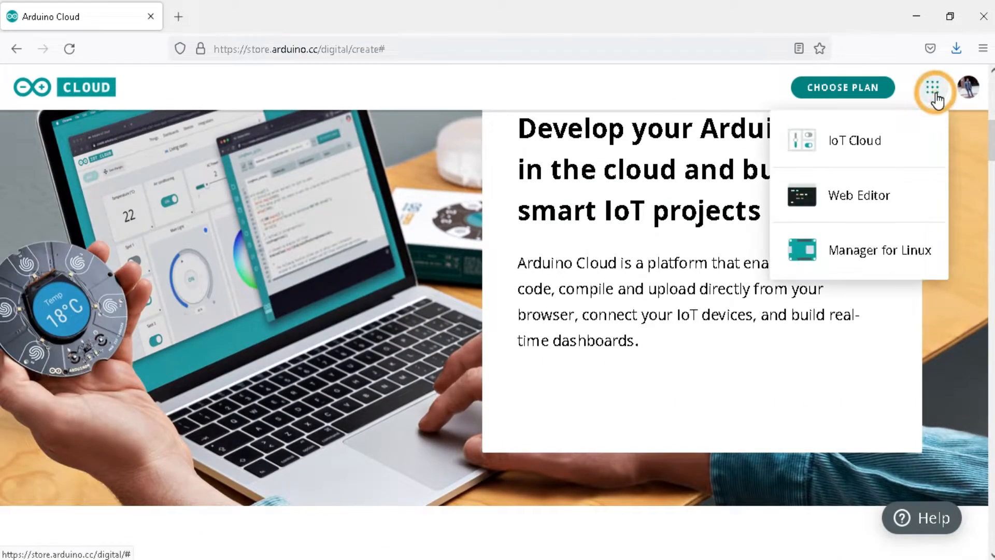
left_click(855, 142)
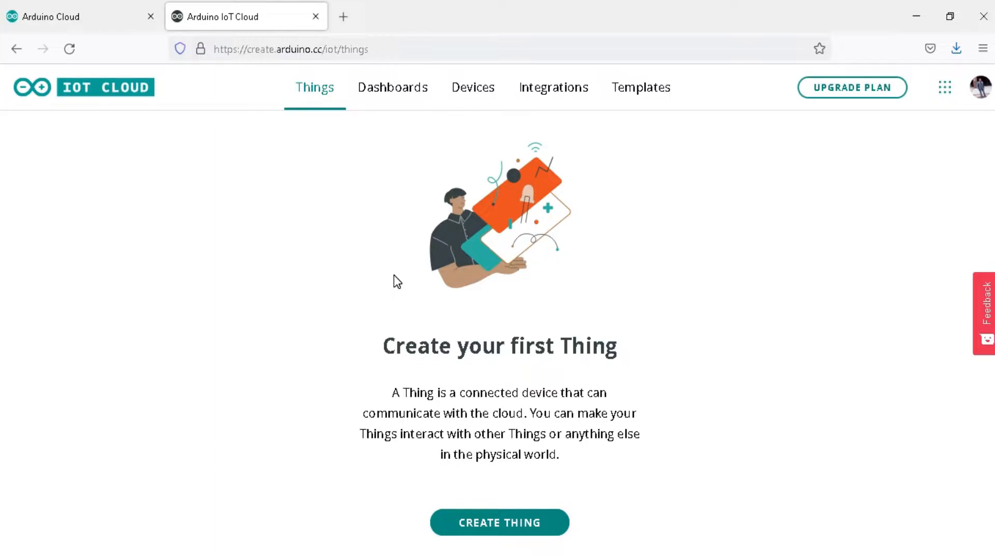
left_click(474, 522)
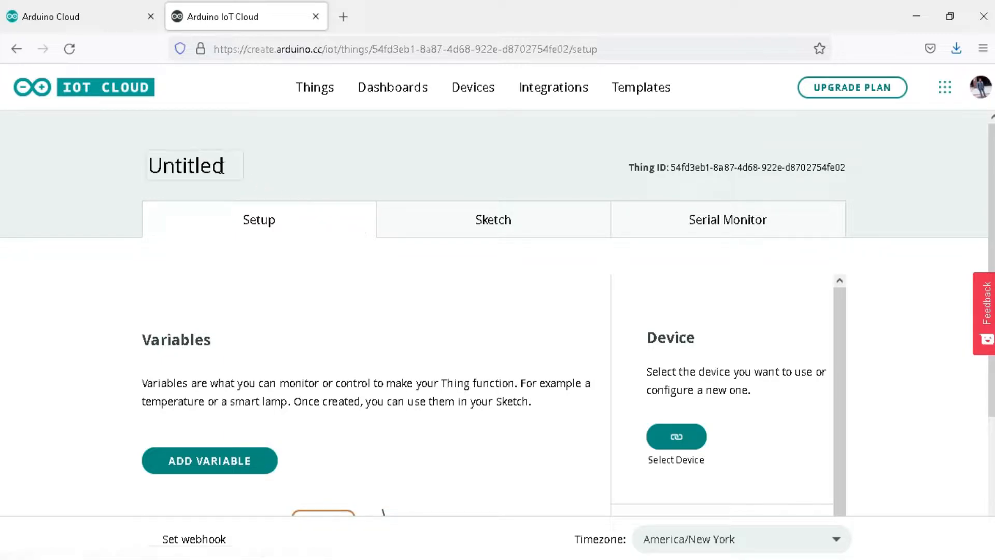
left_click(217, 164)
type("My first Project")
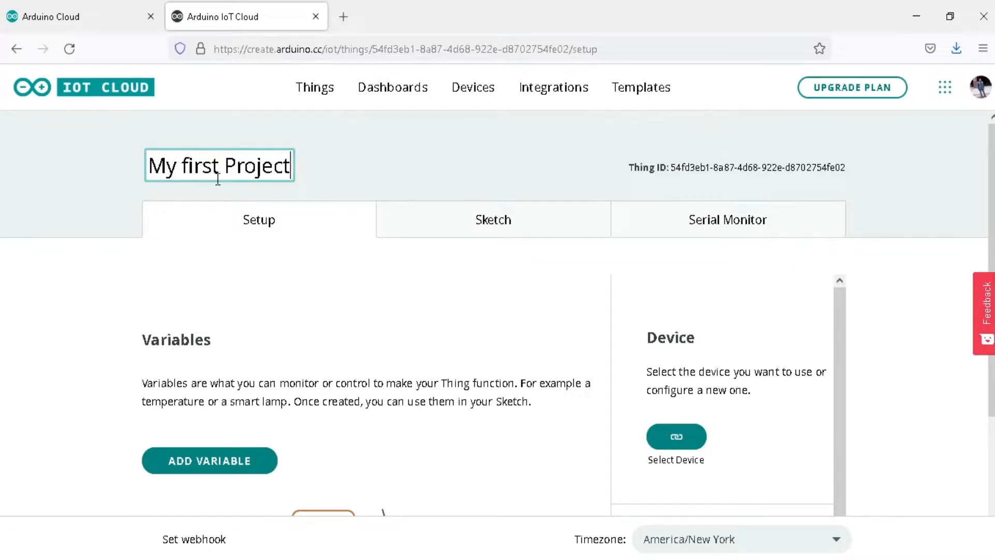
Step: Add a Boolean variable named led with Read & Write permission and the On change update policy
scroll(2, 216, "down", 1)
left_click(187, 438)
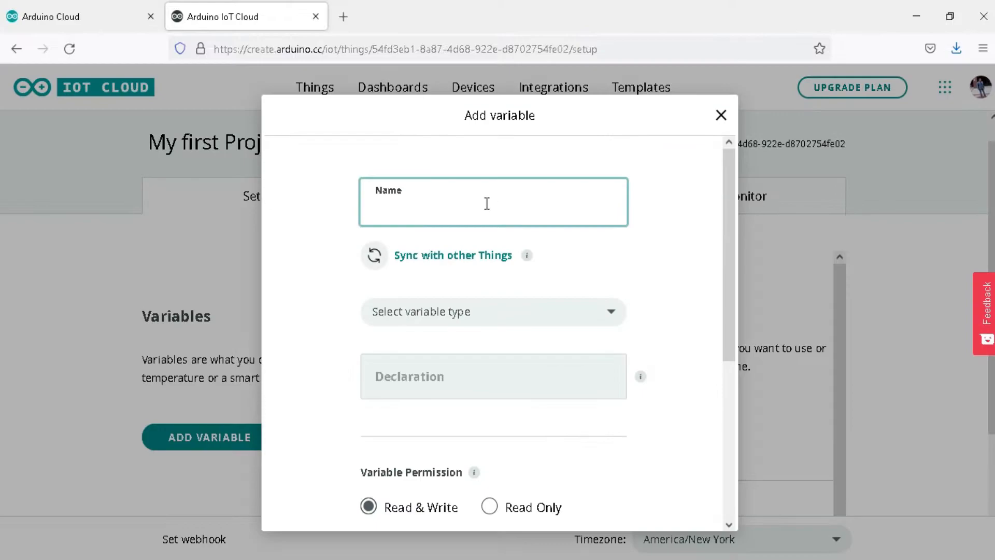
type("led")
left_click(595, 316)
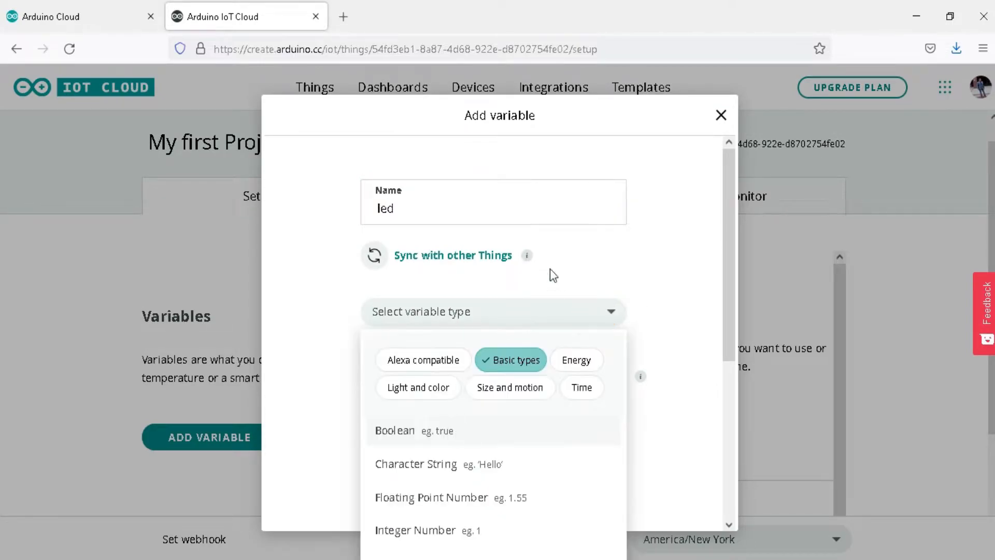
left_click(415, 443)
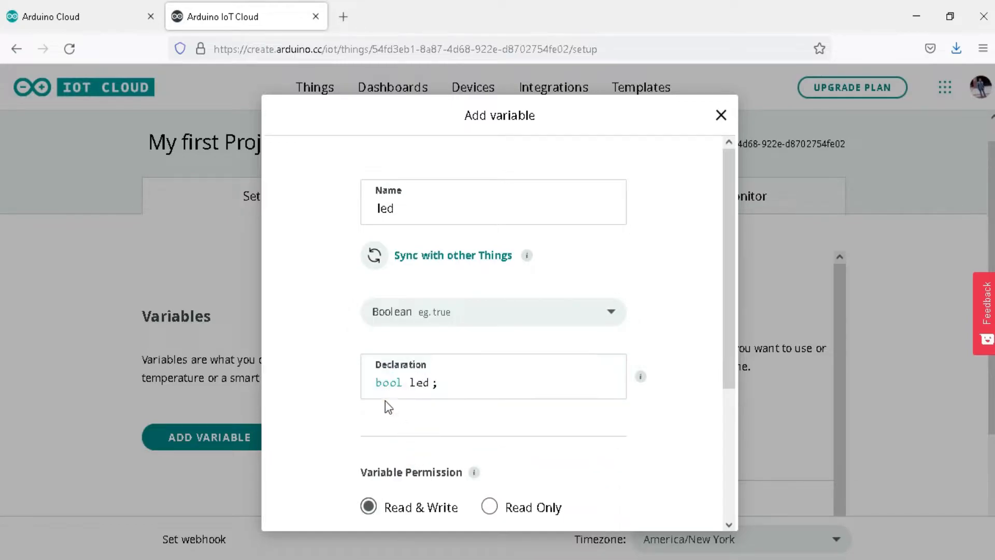
left_click_drag(723, 335, 734, 474)
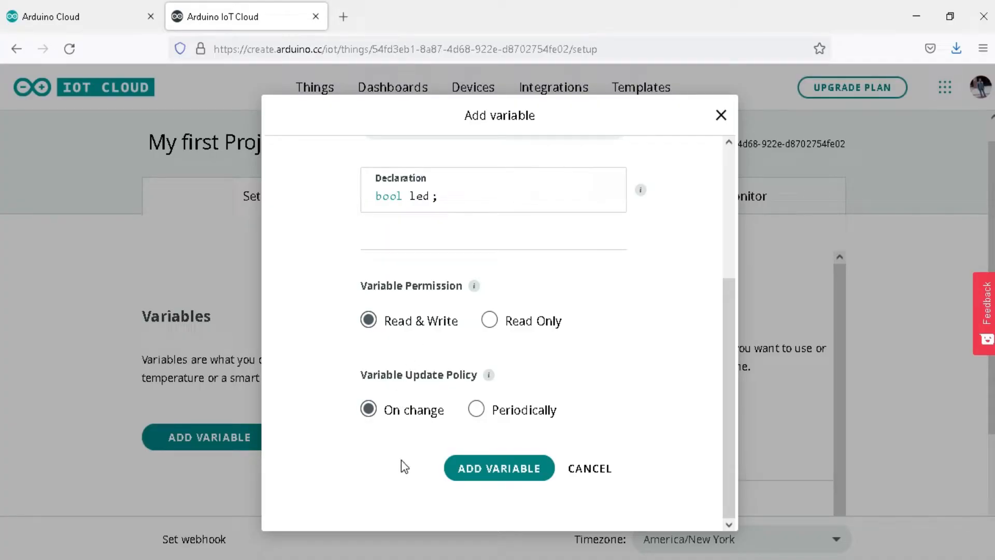
left_click(468, 478)
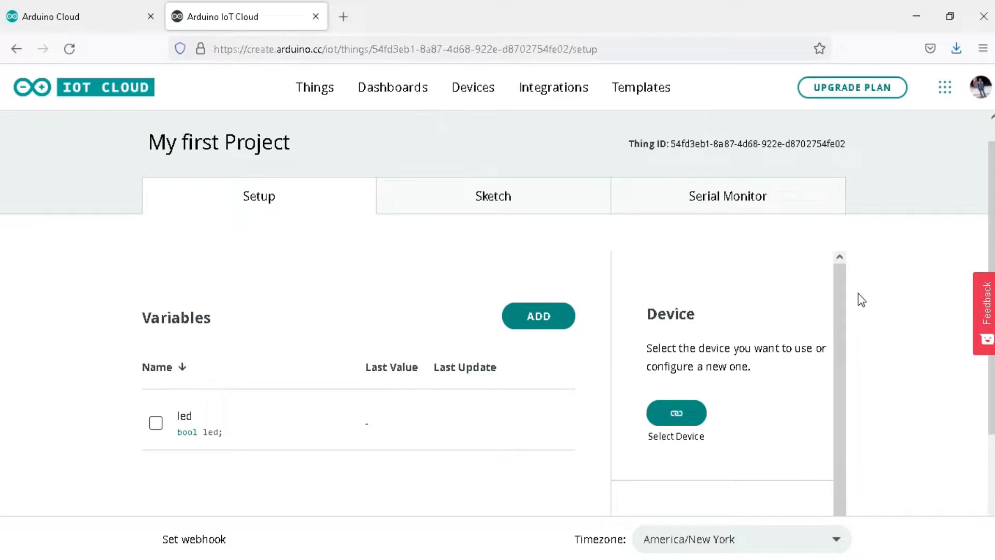
Step: Start setting up a 3rd party device for the Thing, with type ESP32 and model ESP32 Wrover Module
scroll(862, 300, "down", 2)
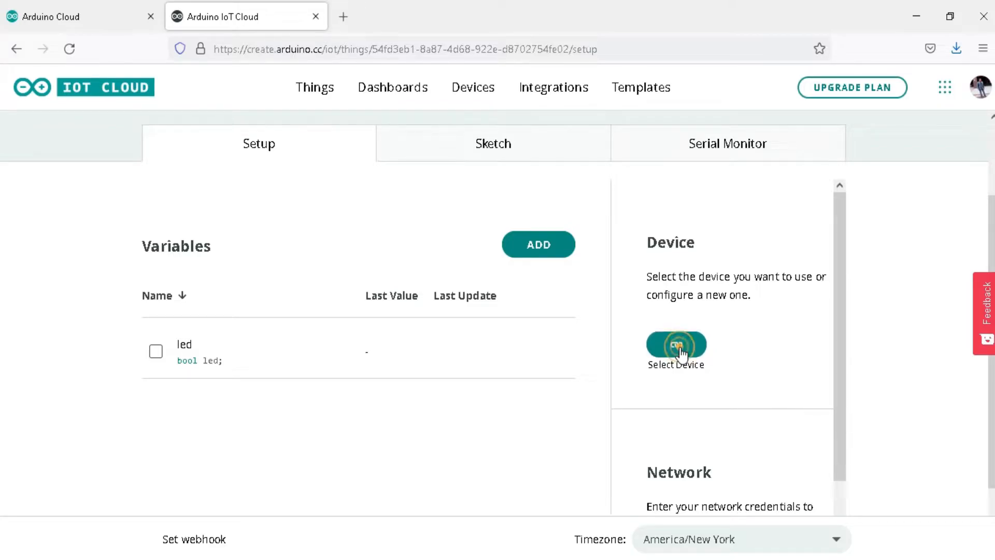
left_click(679, 347)
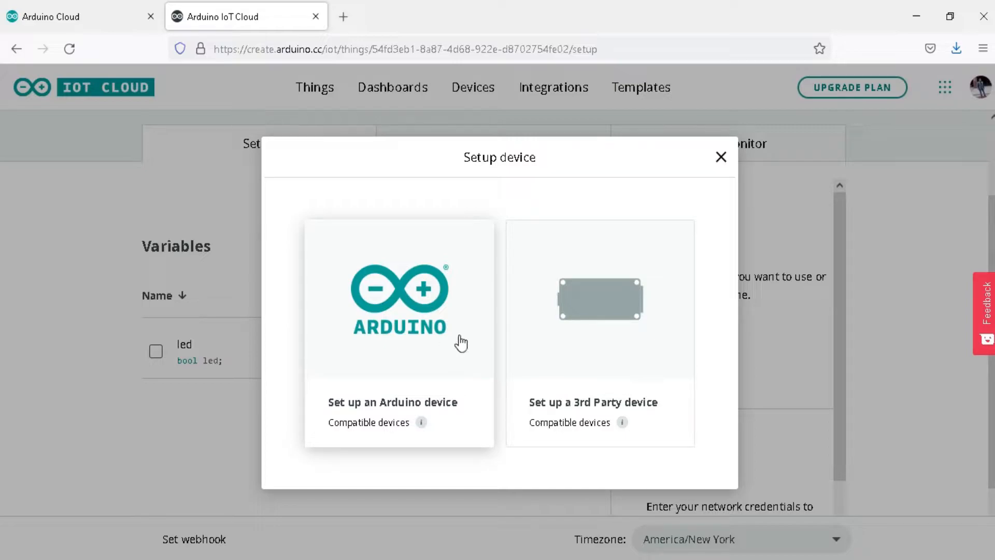
left_click(607, 335)
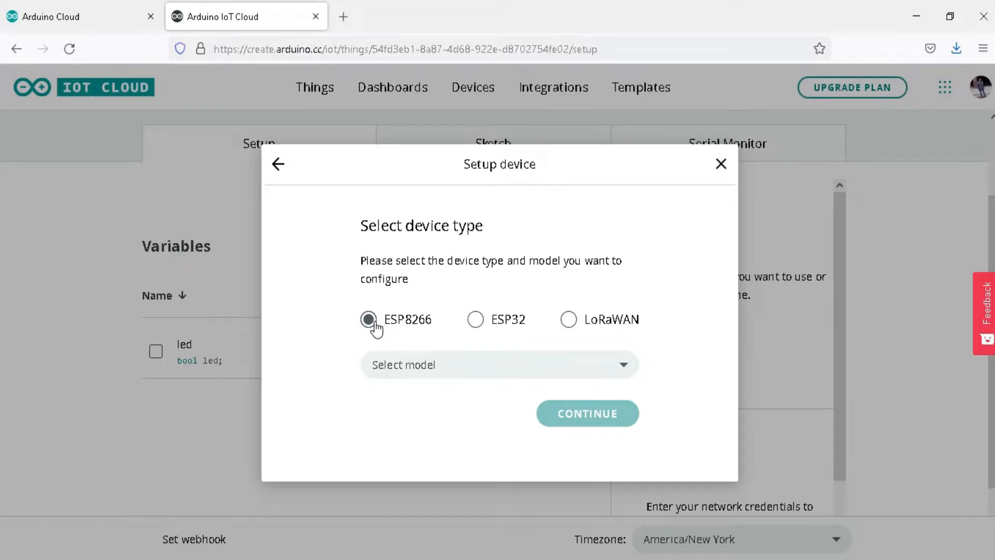
left_click(475, 320)
left_click(406, 365)
scroll(630, 419, "down", 2)
type("esp32 wr")
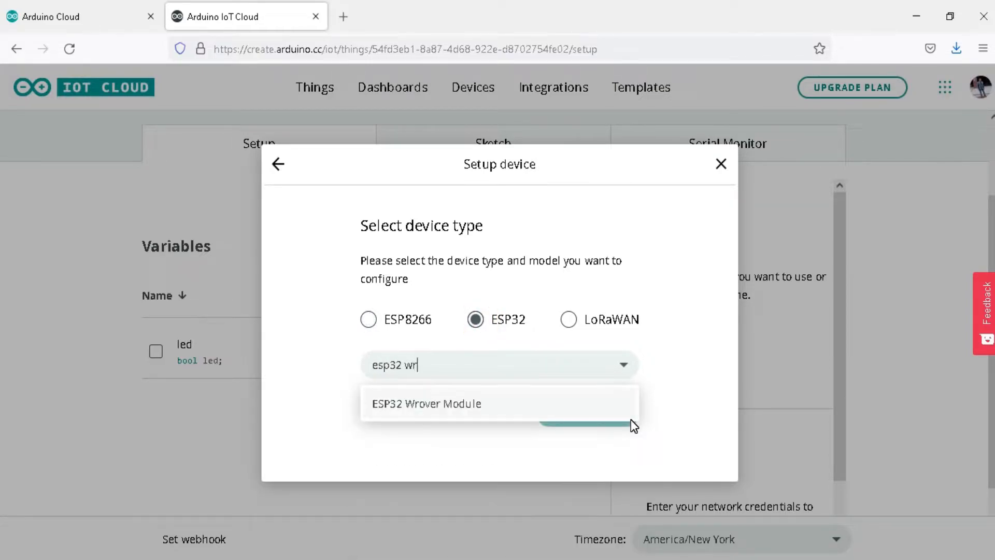
left_click(471, 404)
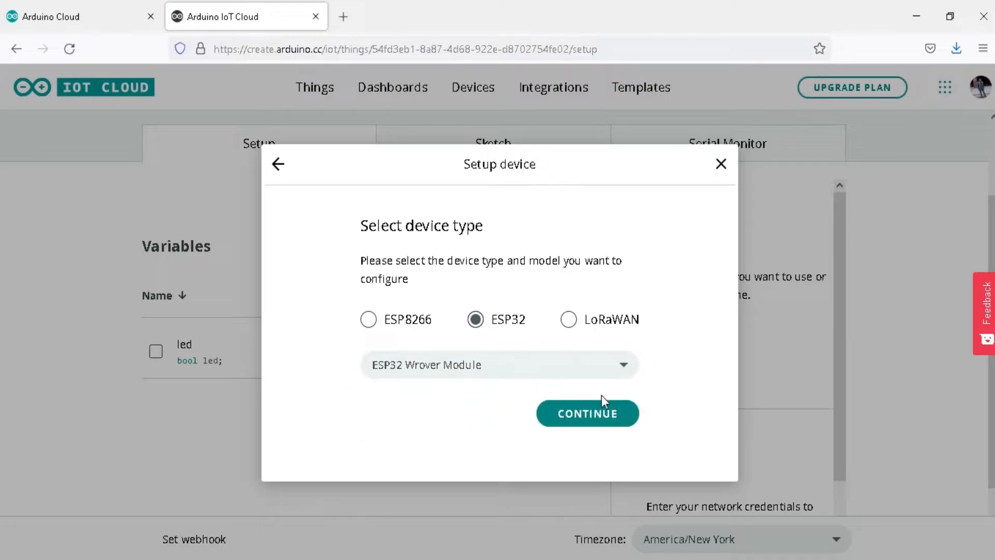
left_click(598, 414)
Step: Name the new device ESP32_board and proceed with the setup
left_click_drag(429, 415, 322, 402)
type("ESP32_board")
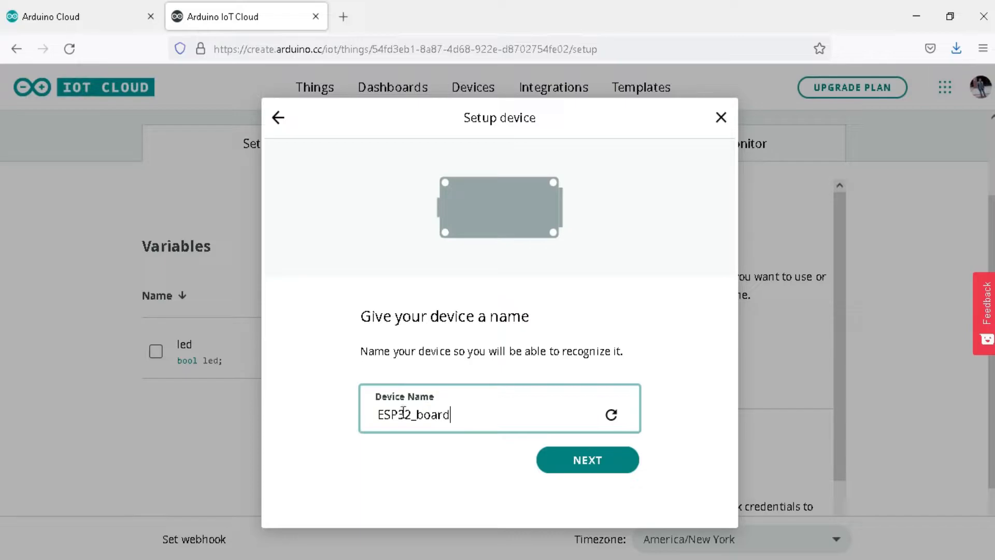
left_click(582, 461)
Step: Download the PDF with the device ID and secret key, confirm they are saved, and finish the device setup
scroll(729, 395, "down", 2)
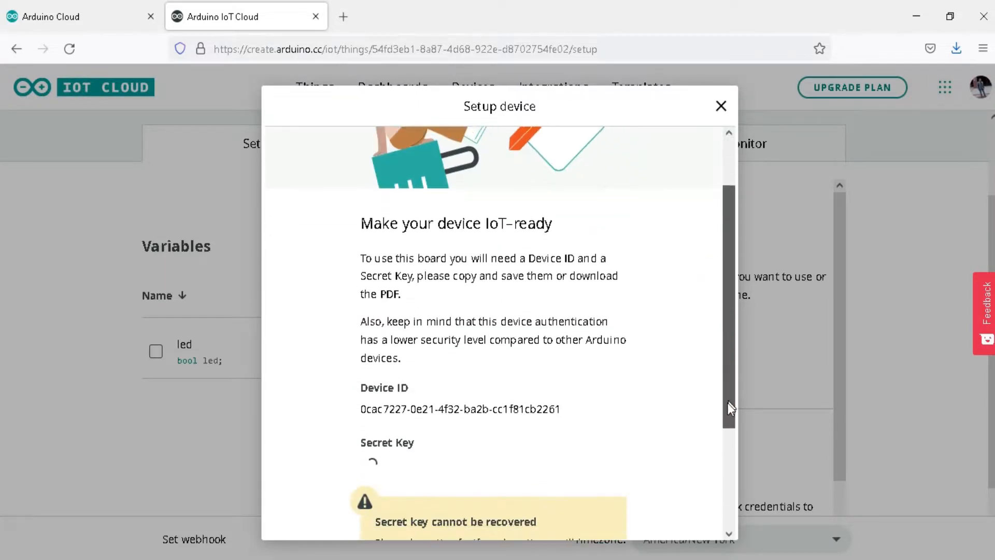
scroll(729, 395, "down", 3)
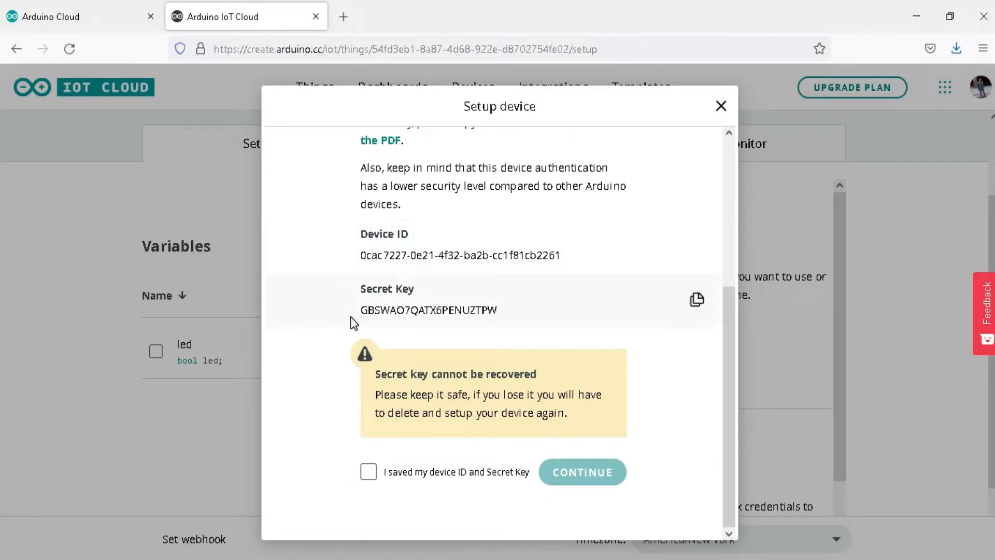
left_click_drag(727, 407, 743, 307)
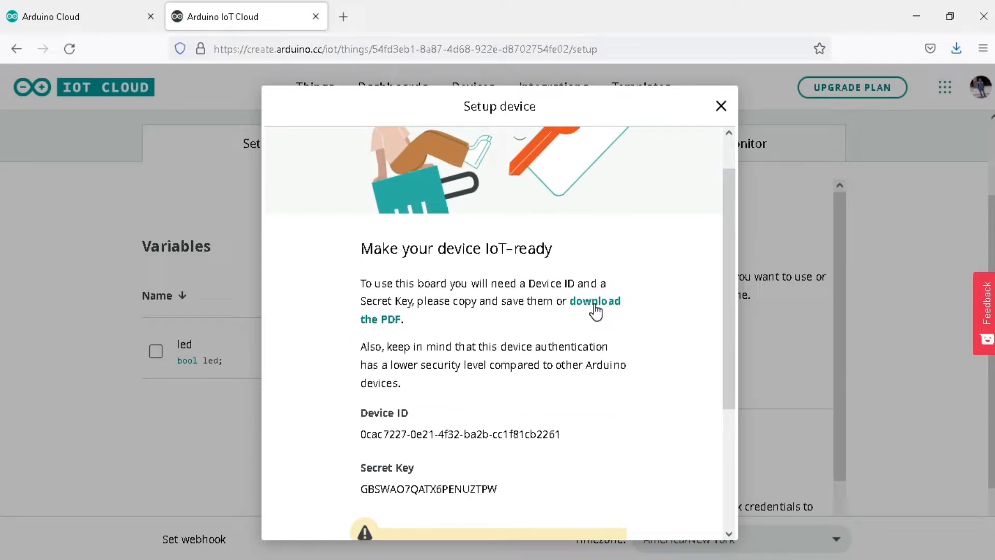
left_click(596, 311)
left_click(542, 386)
left_click_drag(732, 344, 738, 493)
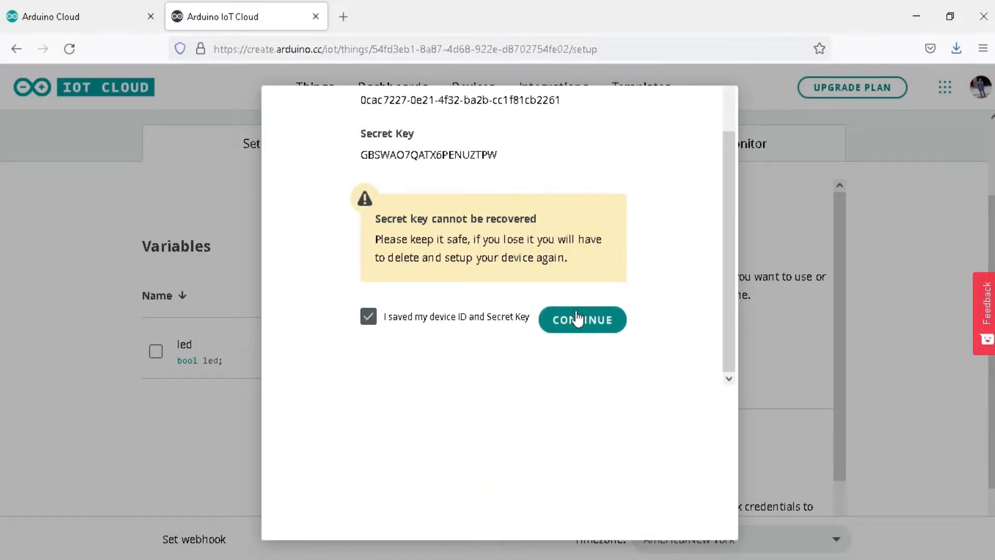
left_click(571, 325)
left_click(570, 436)
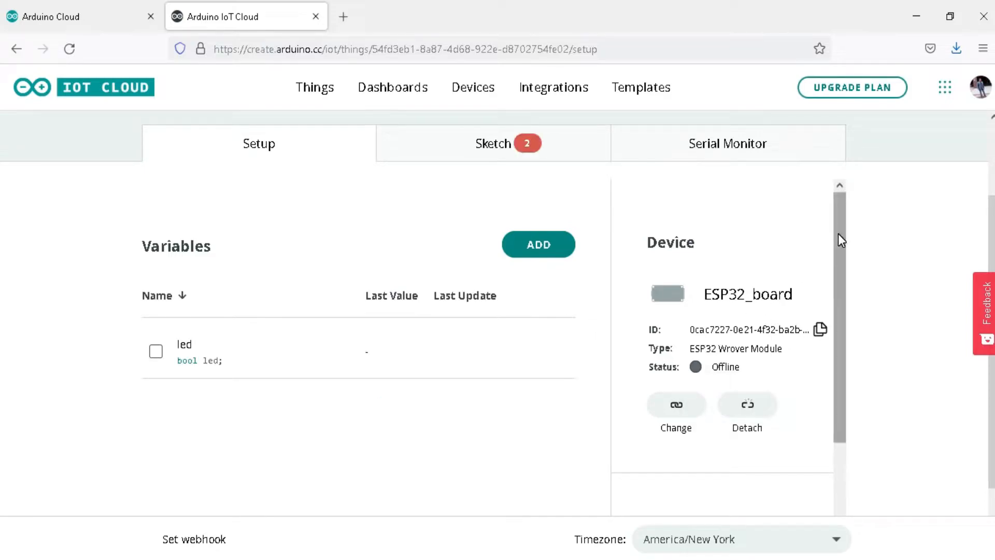
Step: Open the Thing's network configuration, set the Wi-Fi name to "Oye Mote" and enter the Wi-Fi password
left_click_drag(838, 233, 848, 407)
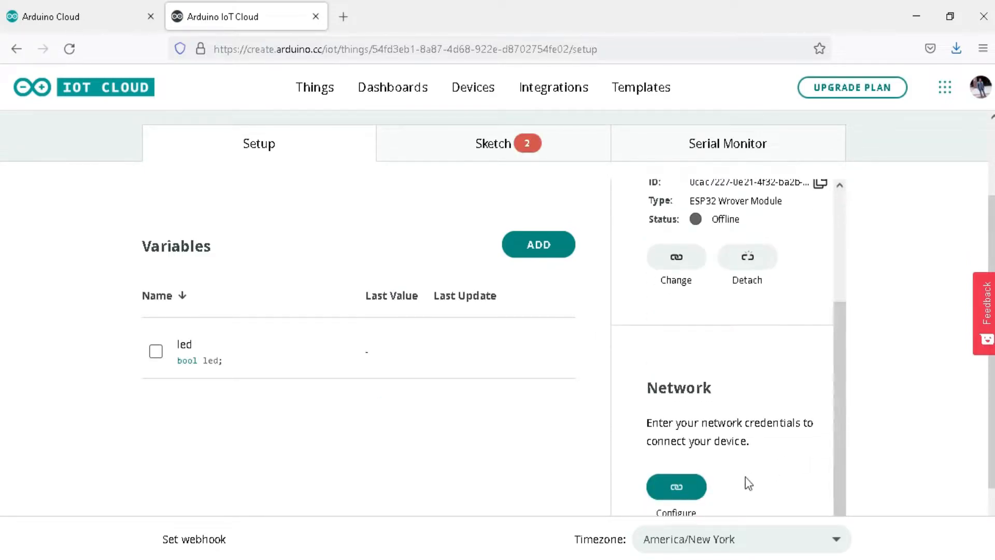
left_click(678, 491)
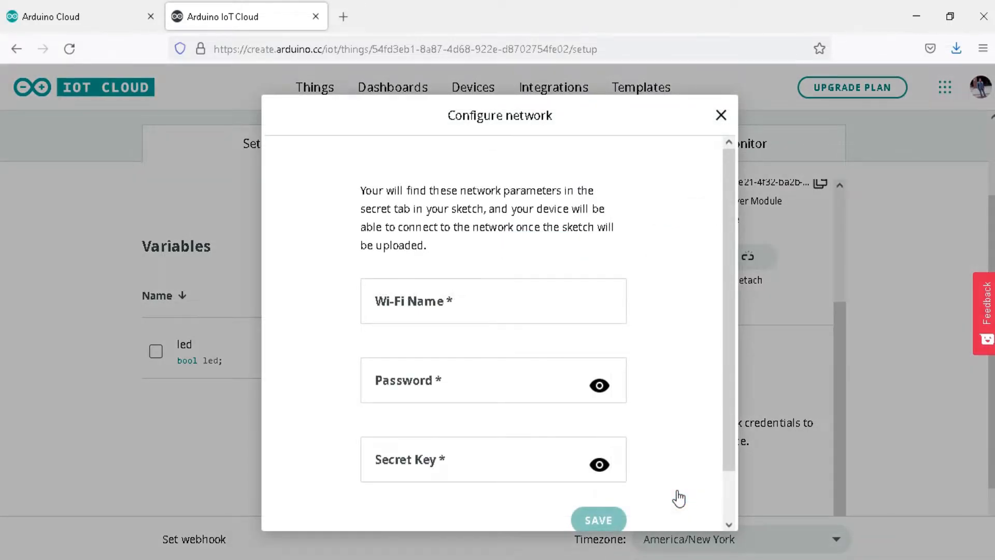
left_click(484, 307)
type("Oye Mote")
double_click(460, 389)
type("••••••••••")
scroll(732, 421, "down", 2)
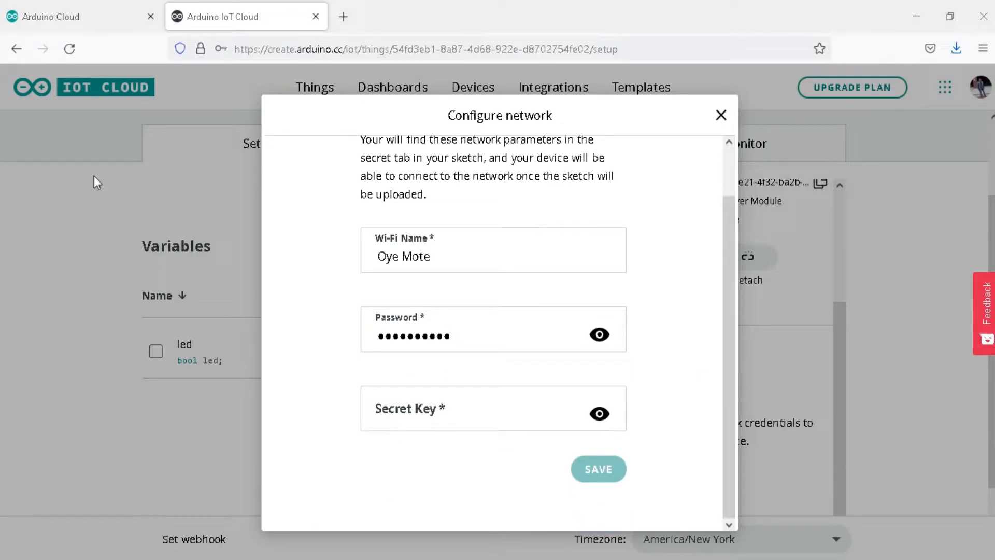
Step: Open Arduino Device Secret Key.pdf from the Downloads folder in File Explorer and copy the secret key
key("super+e")
left_click(59, 378)
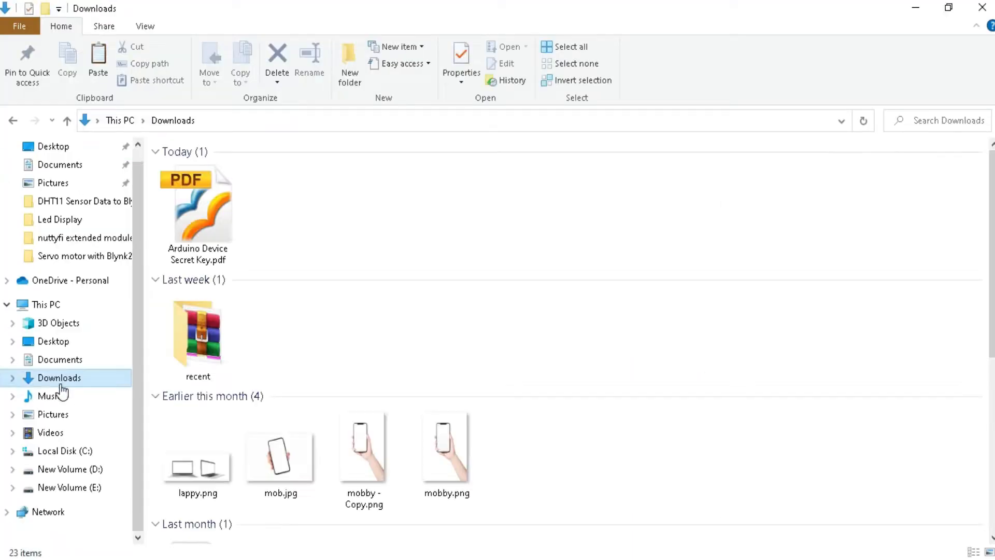
double_click(201, 223)
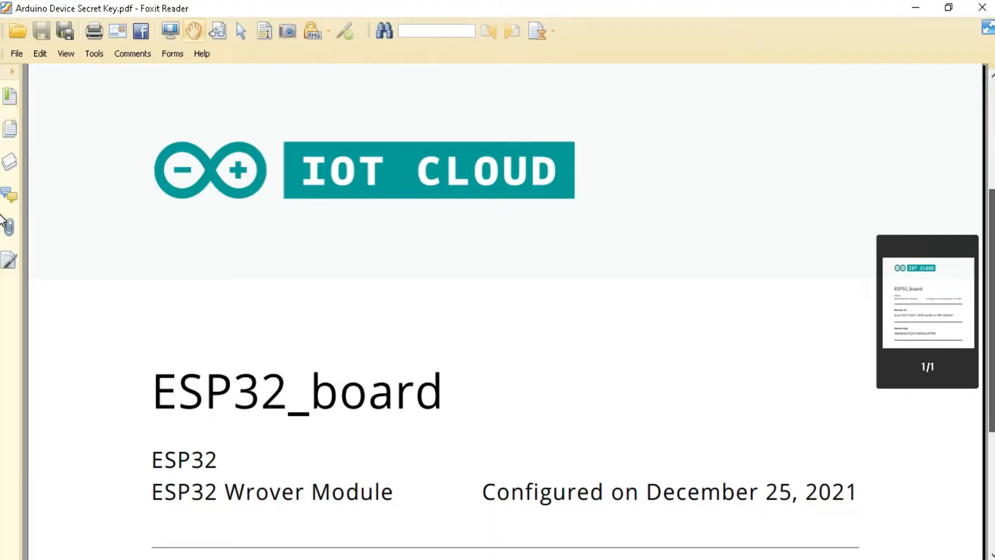
scroll(474, 380, "down", 8)
left_click_drag(584, 401, 151, 400)
Step: Switch back to the browser, paste the secret key into the network configuration, reveal it and save
key("alt+Tab")
key("Tab")
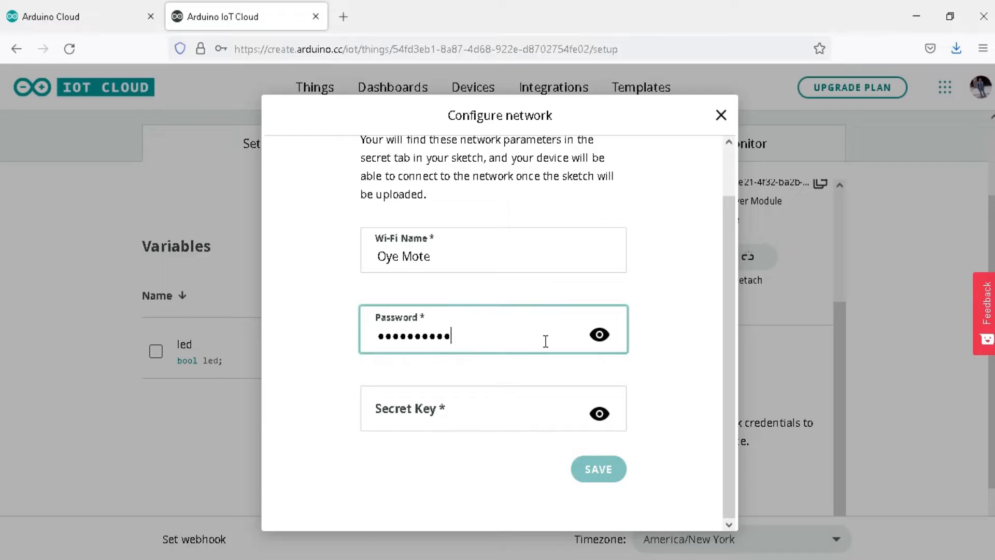
left_click(428, 407)
key("ctrl+v")
left_click(599, 414)
left_click(456, 475)
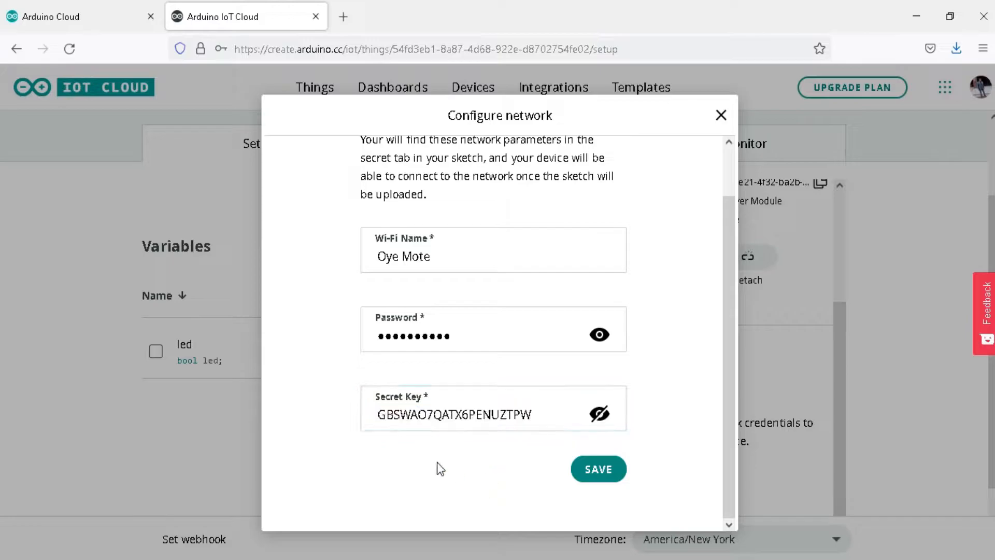
left_click(595, 469)
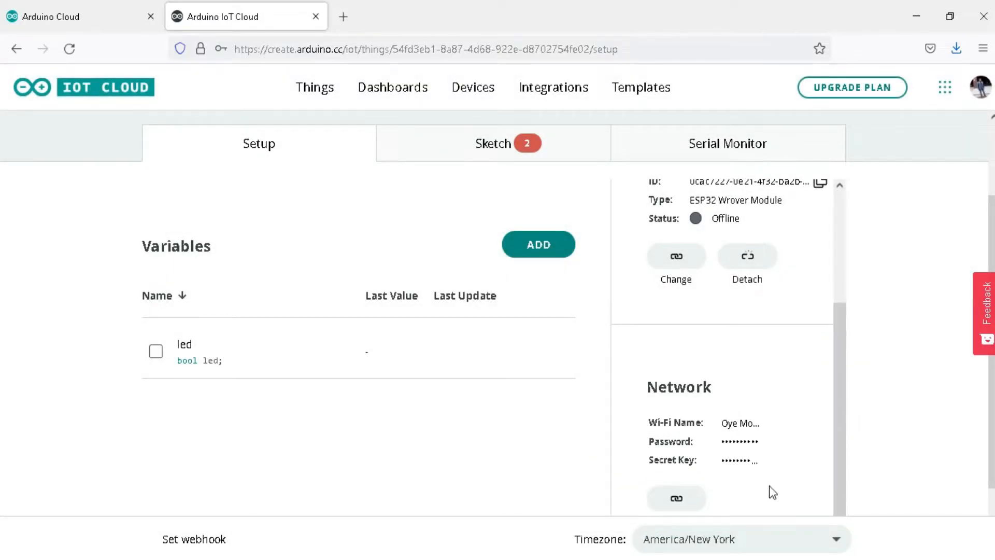
Step: Open the Thing's sketch and download the Arduino Create Agent installer for Windows through the agent info message, saving the file
left_click_drag(845, 398, 841, 264)
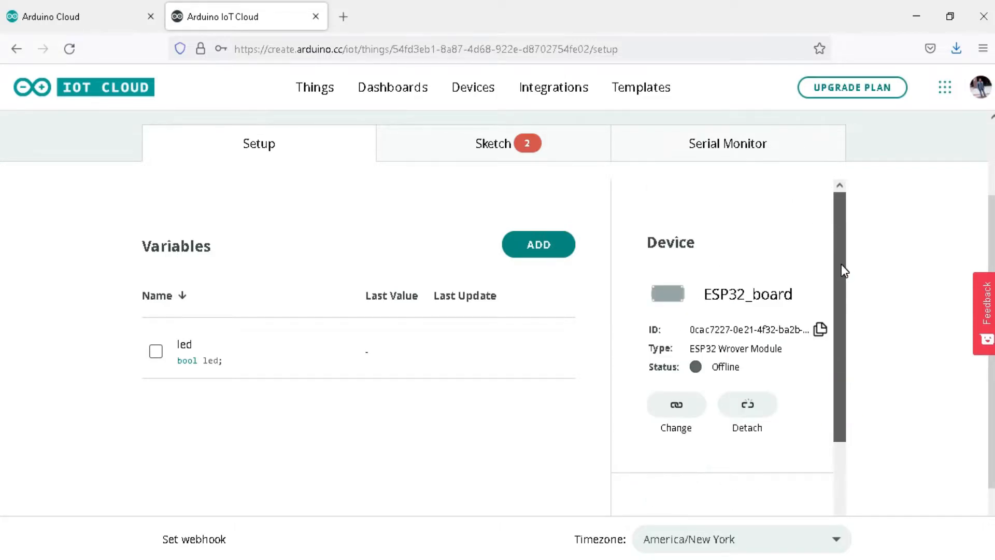
left_click(496, 149)
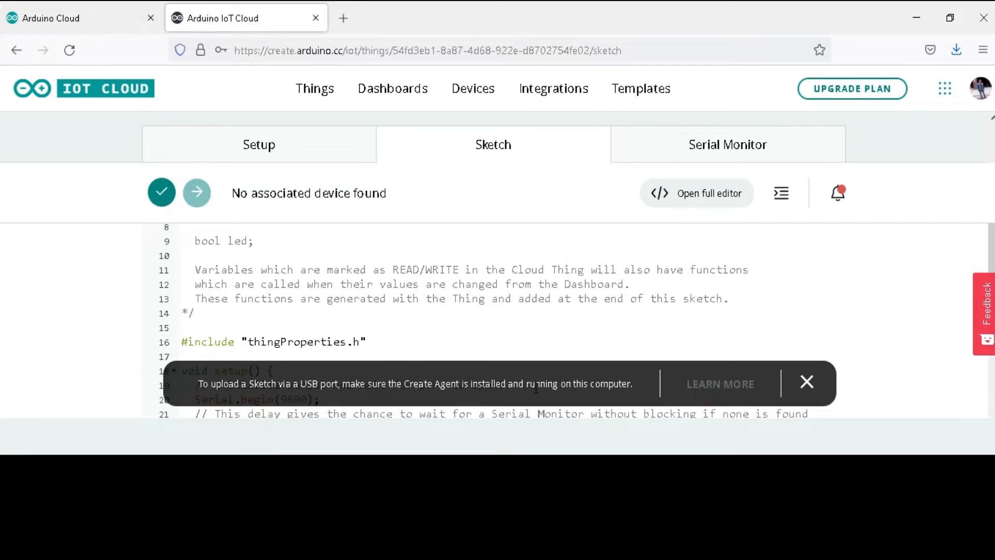
left_click(709, 384)
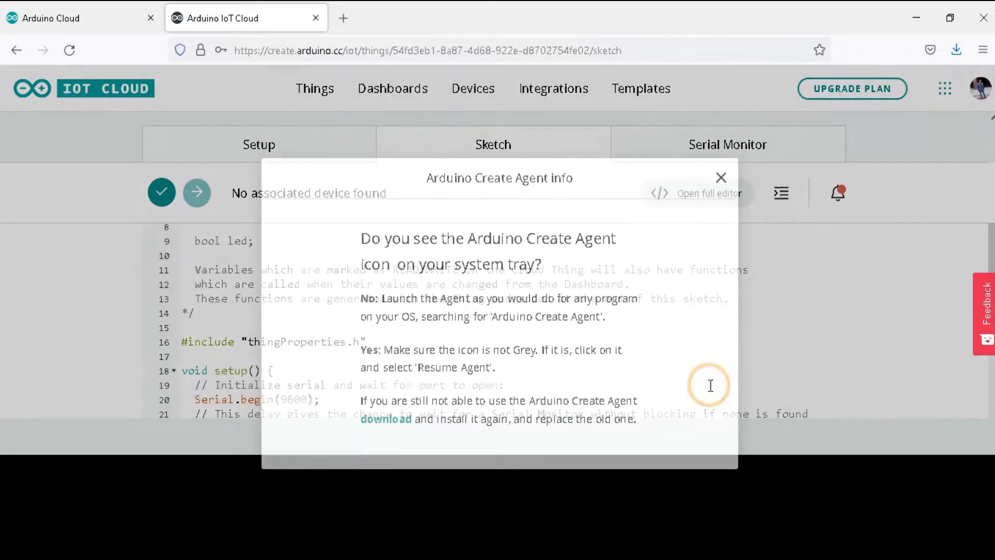
left_click(372, 420)
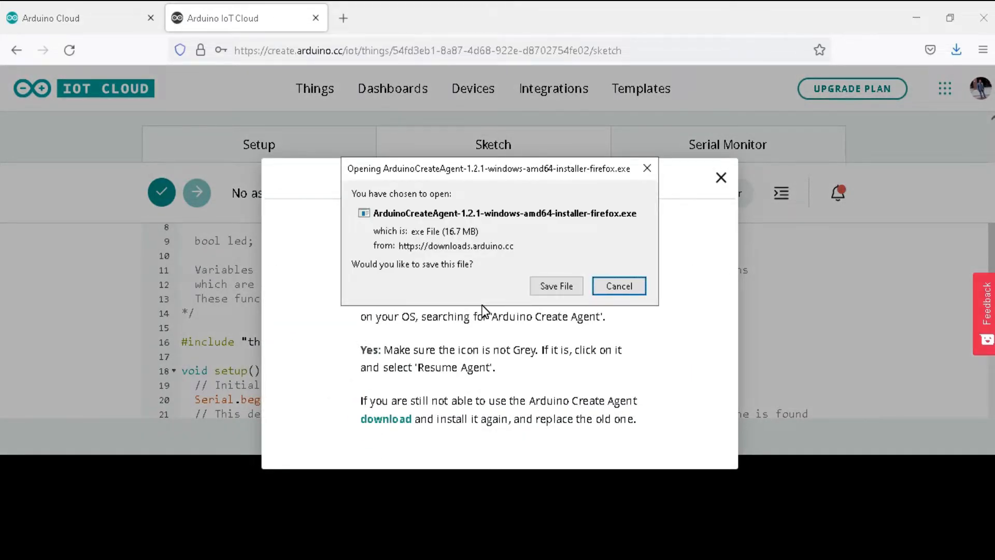
left_click(557, 288)
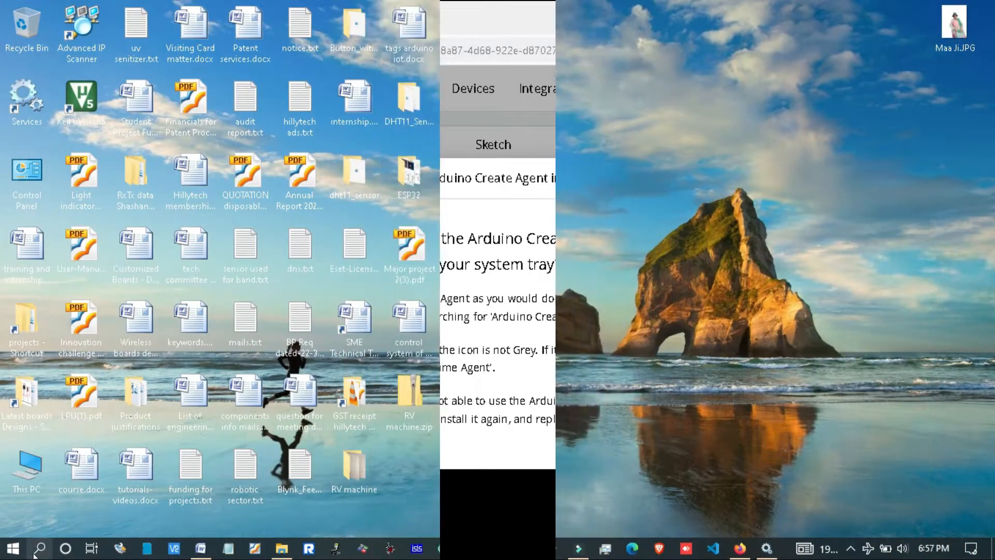
Step: Search Windows for Java, open Configure Java and view its update settings
left_click(33, 554)
type("java")
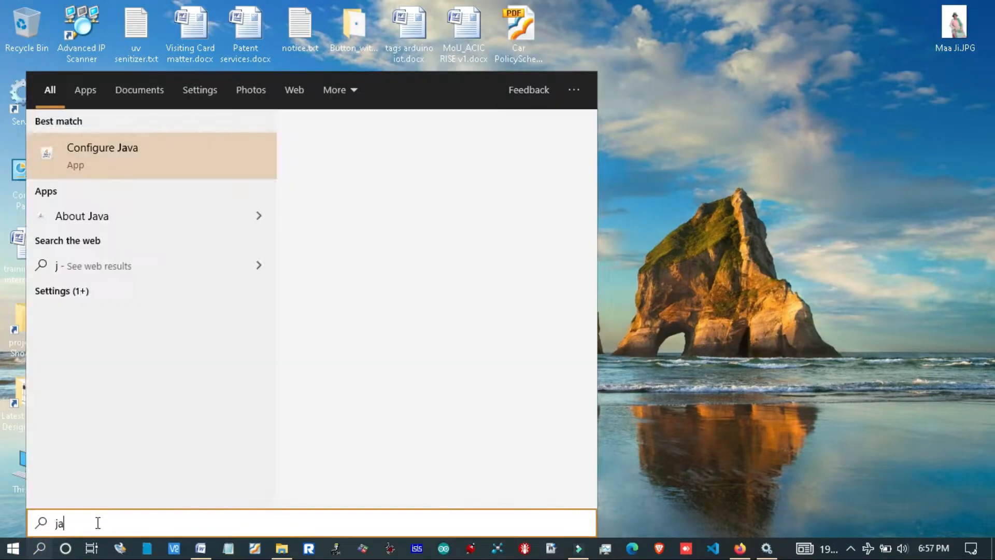
left_click(106, 174)
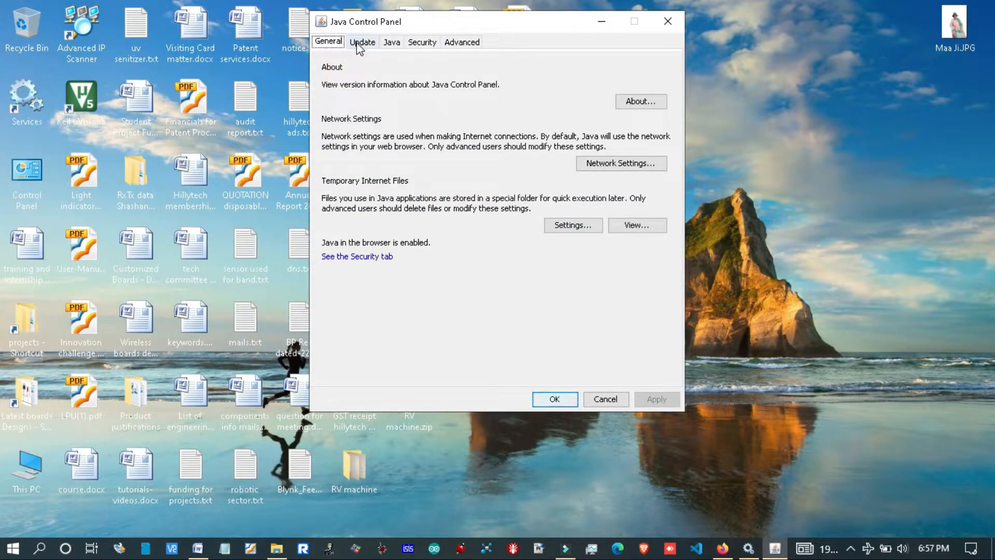
left_click(360, 42)
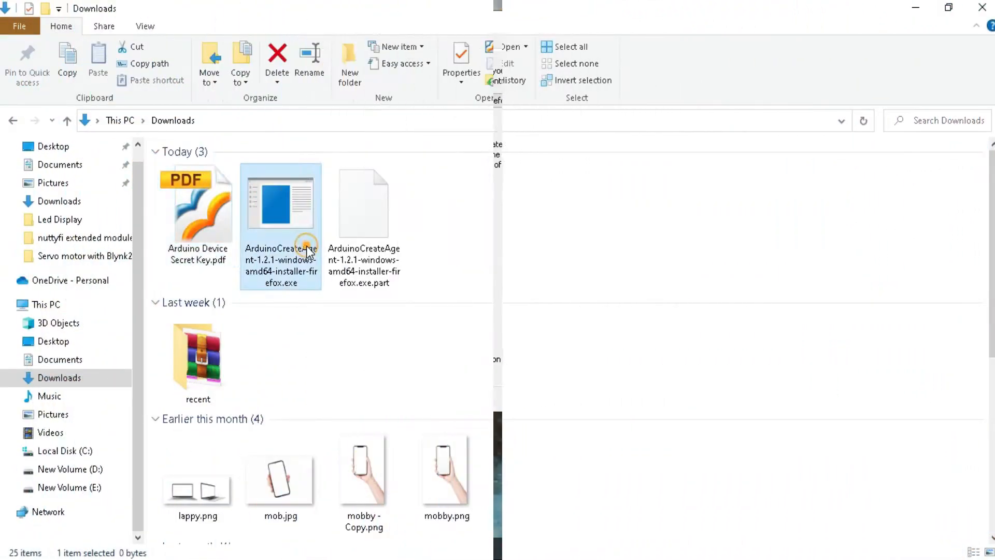
Step: Run ArduinoCreateAgent-1.2.1-windows-amd64-installer-firefox.exe from the Downloads folder as administrator
left_click(309, 252)
double_click(306, 247)
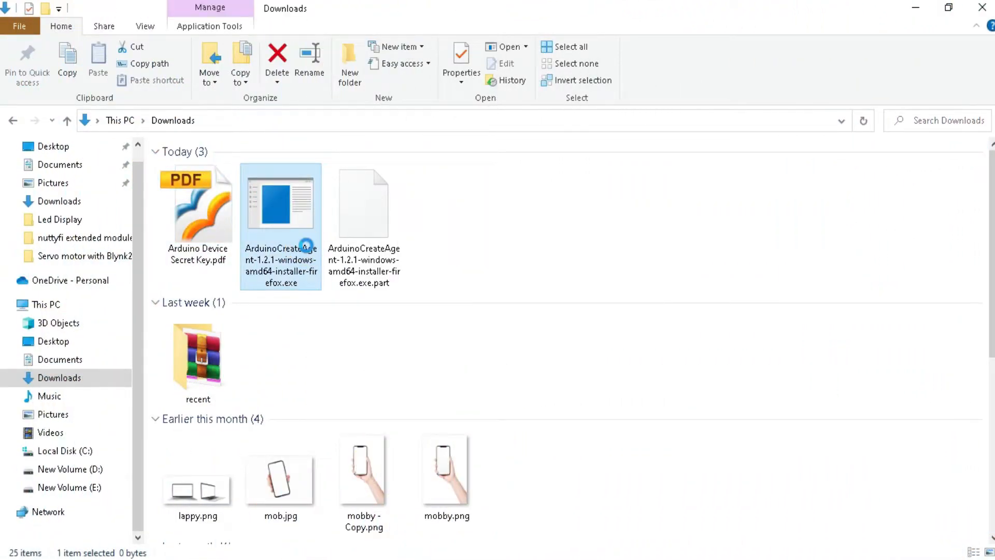
right_click(306, 245)
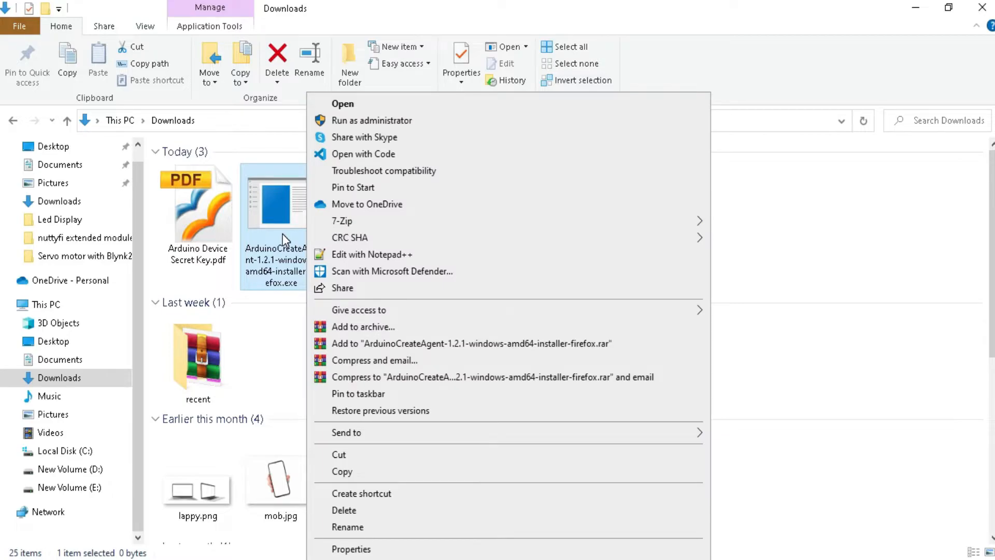
left_click(355, 119)
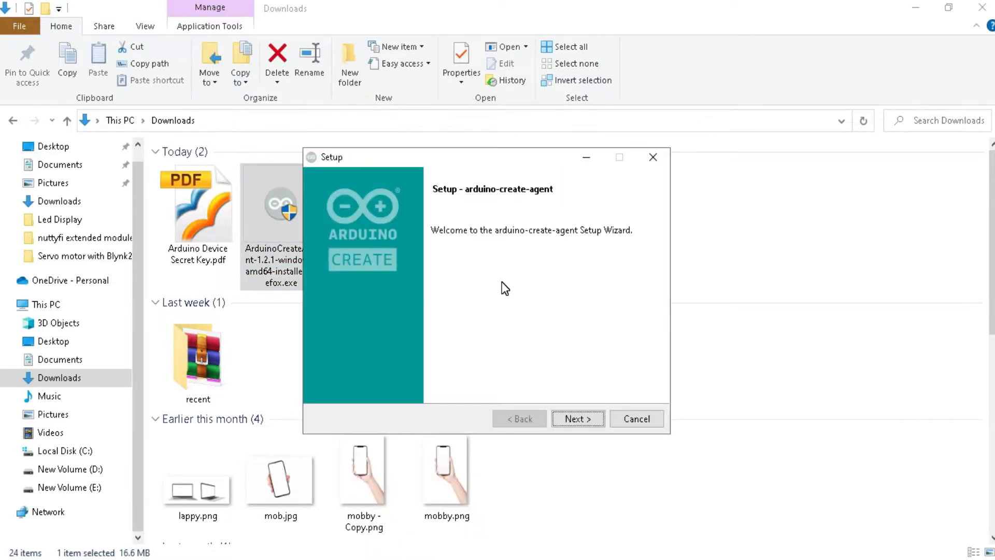
Step: Install arduino-create-agent: accept the license agreement, keep the default directory, keep No for other browsers, and finish the setup
left_click(582, 414)
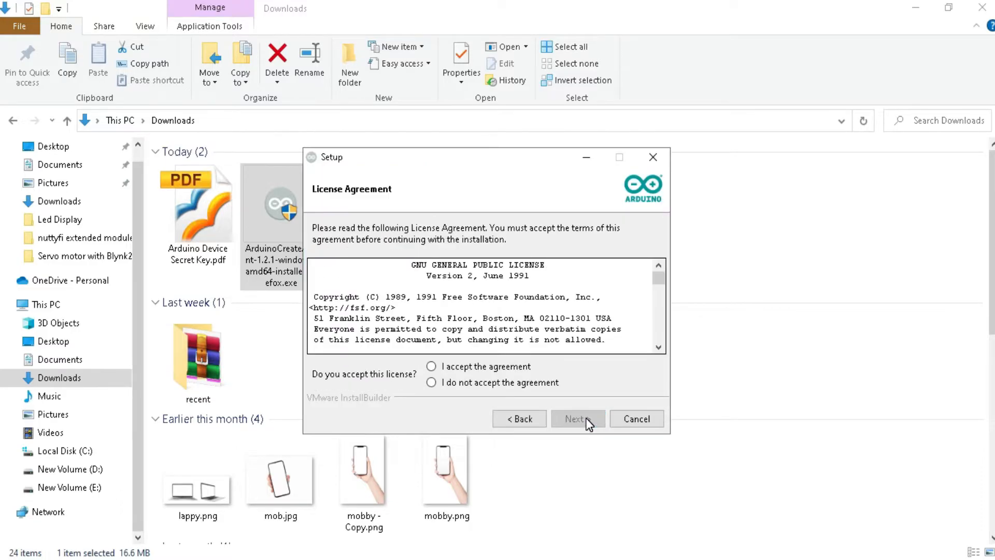
left_click(463, 369)
left_click(462, 369)
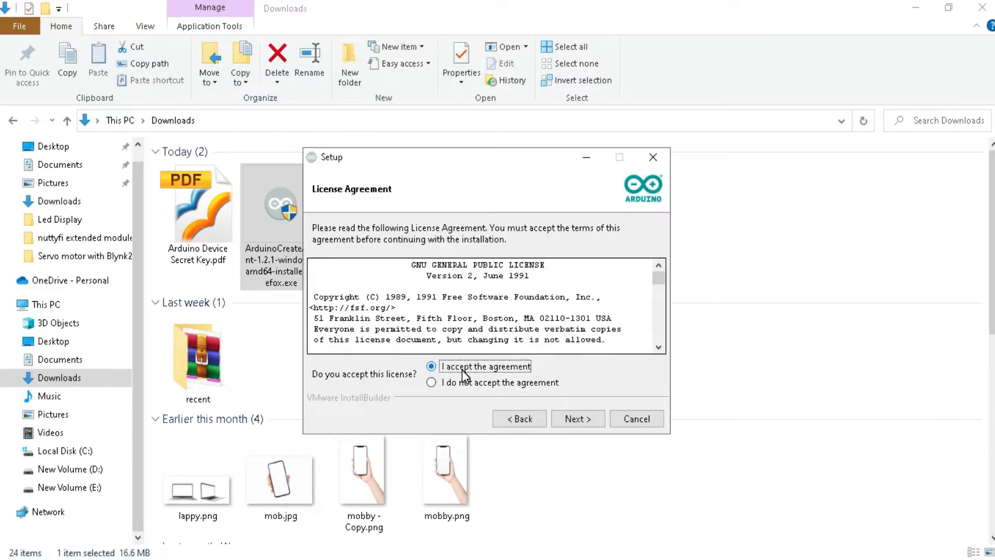
left_click(577, 417)
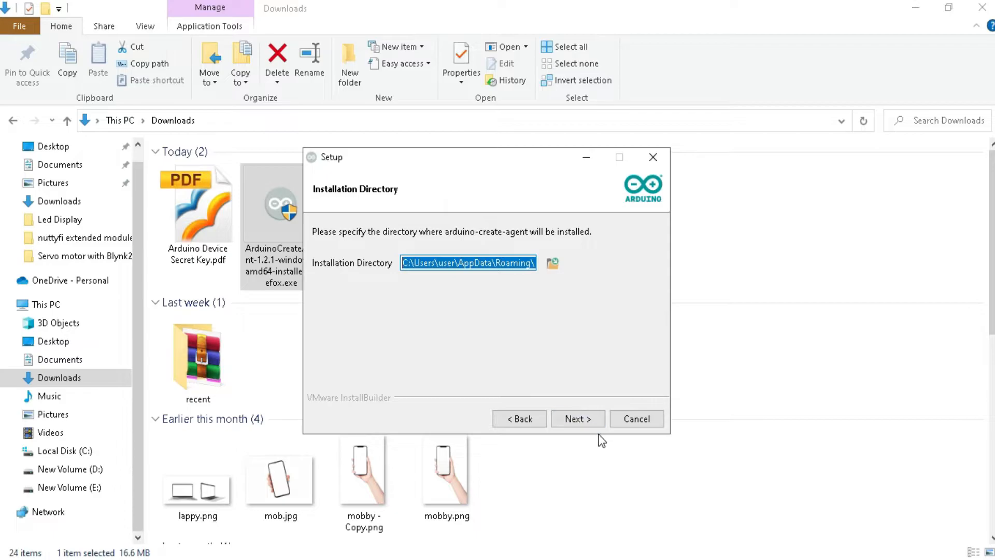
left_click(586, 421)
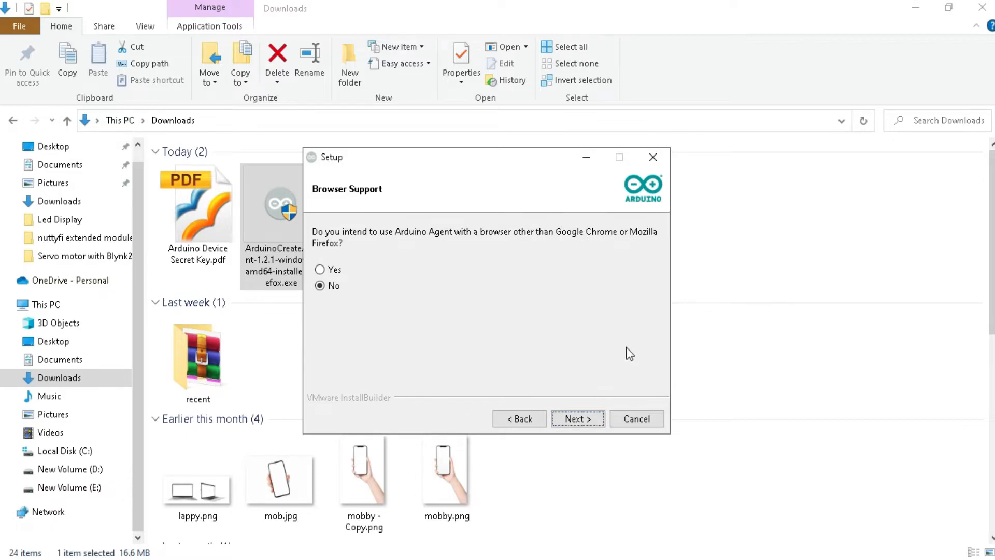
left_click(578, 419)
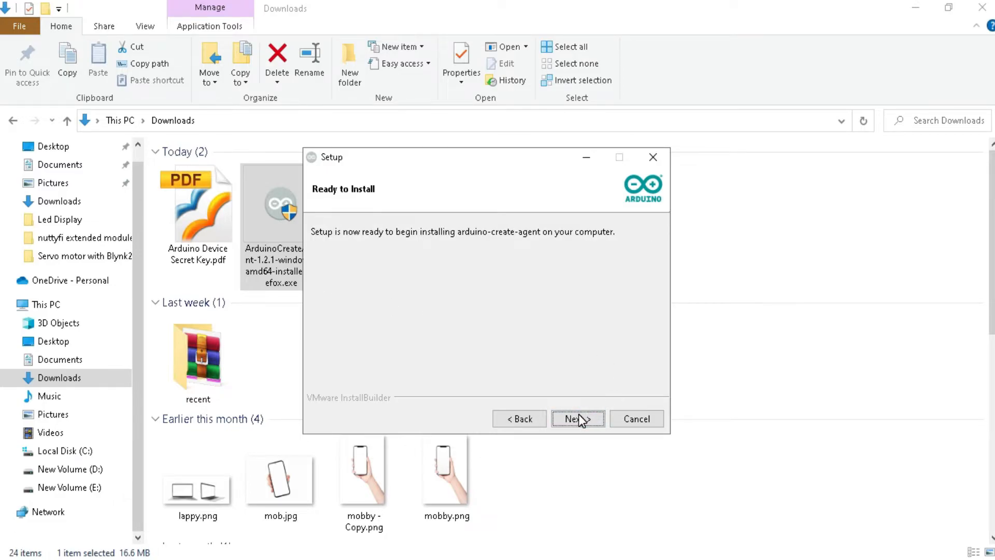
left_click(574, 421)
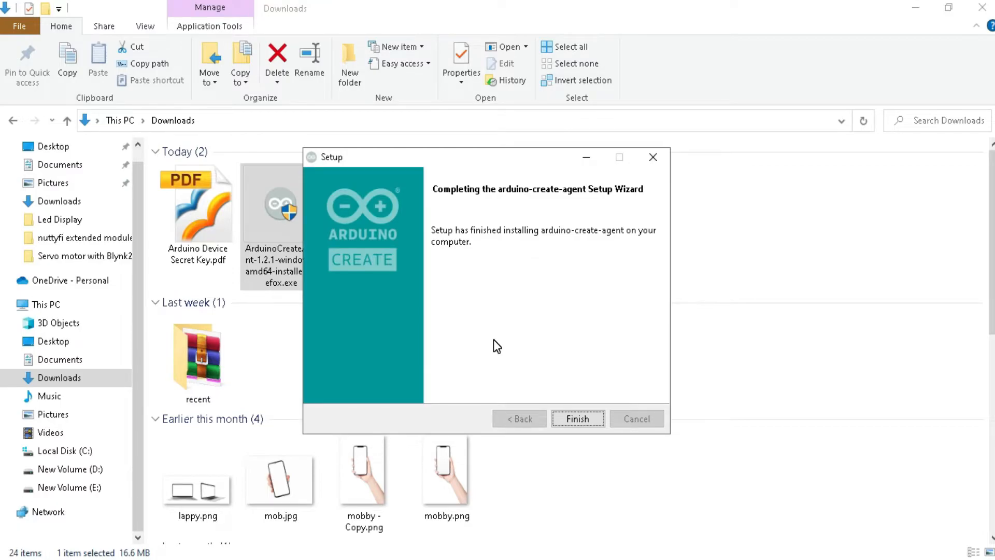
left_click(568, 415)
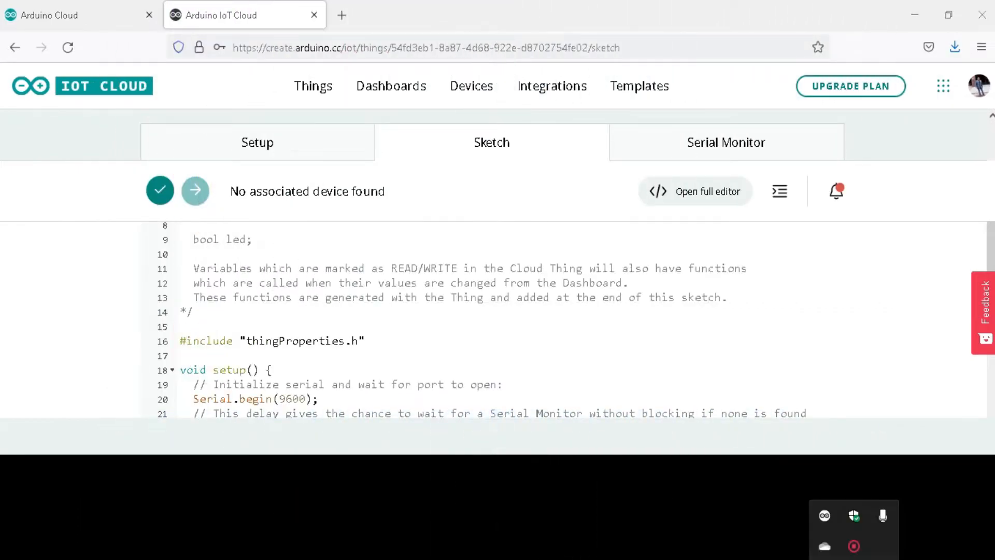
Step: Check the Arduino Create Agent's tray options and open the My first Project sketch in the full editor
right_click(826, 516)
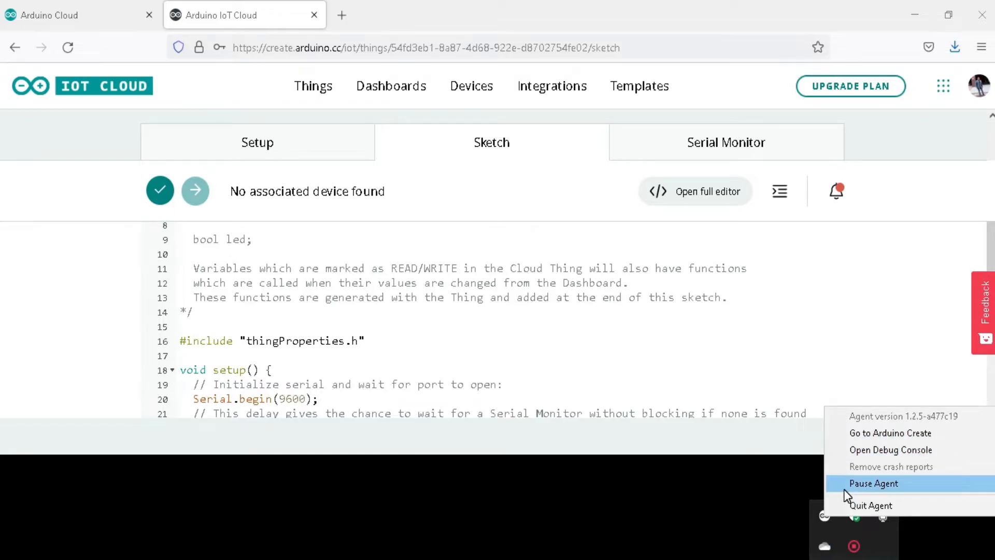
left_click(744, 505)
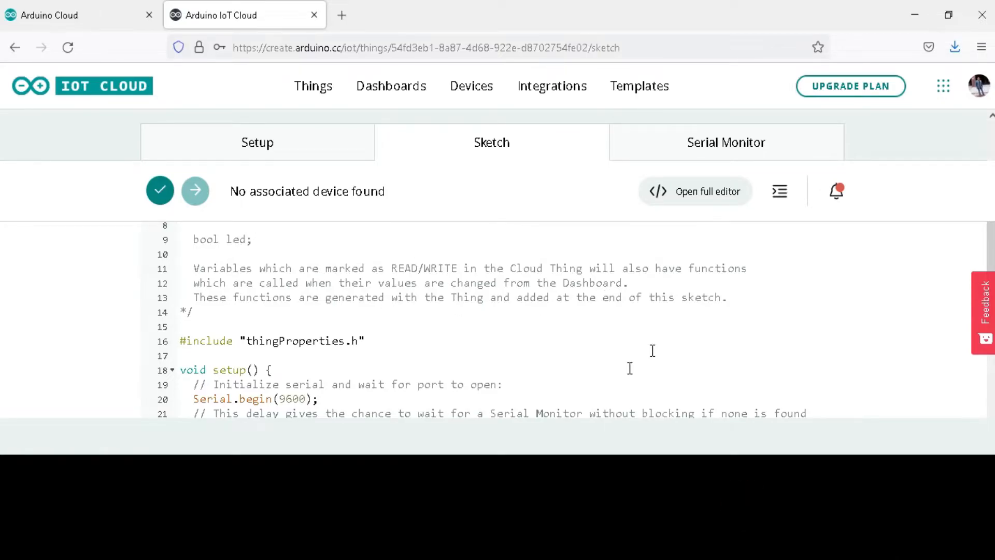
scroll(629, 369, "up", 5)
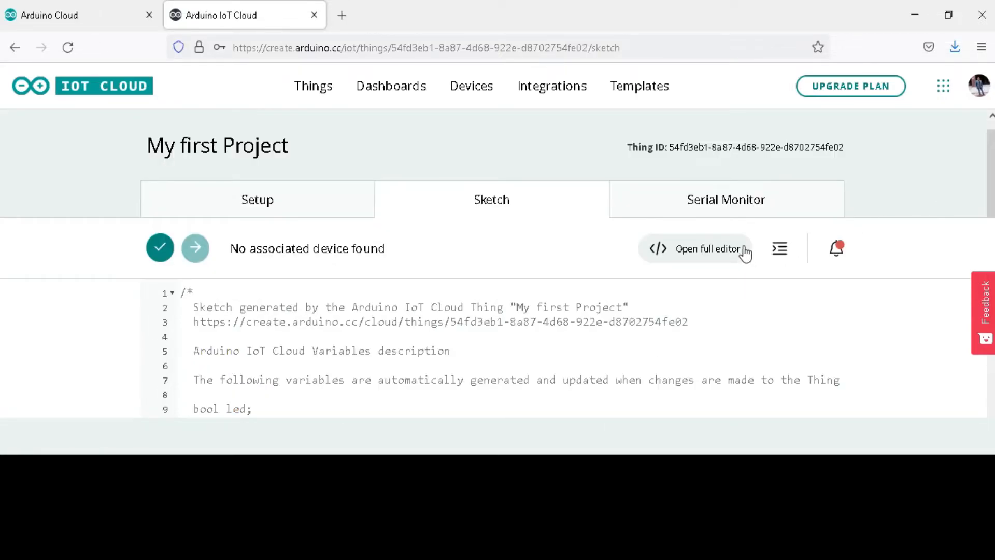
left_click(698, 257)
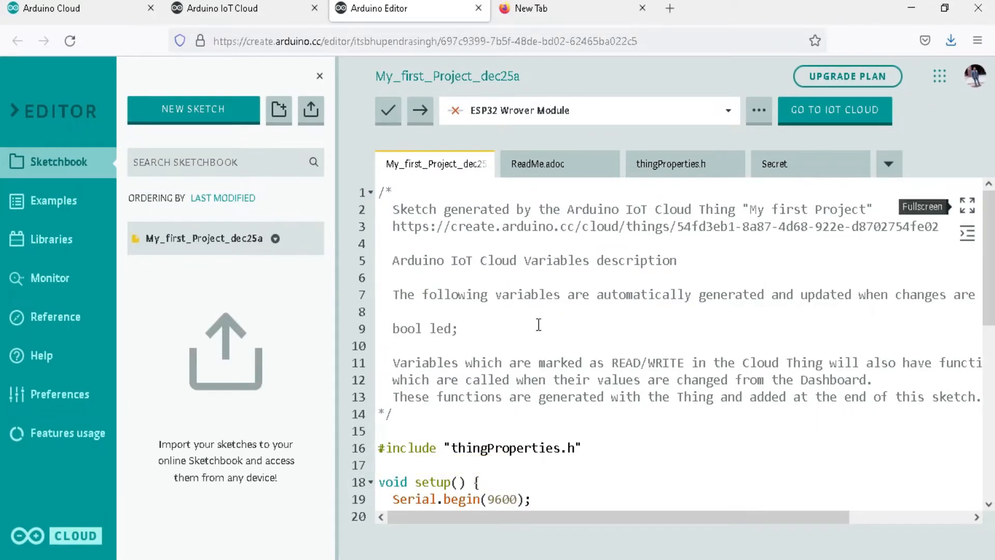
Step: Delete the generated comment block above the thingProperties.h include line
left_click_drag(409, 423, 380, 191)
key("BackSpace")
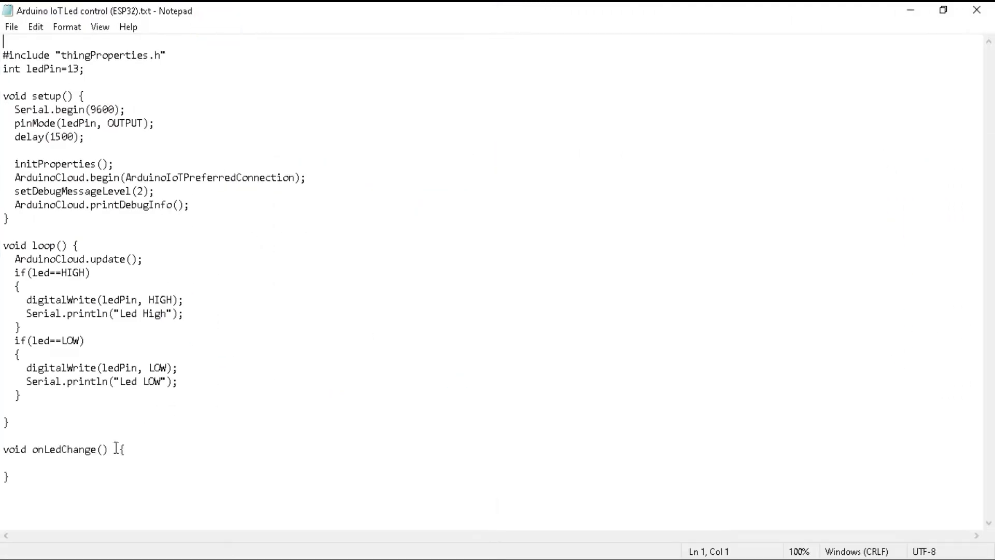
Step: Select all of the ready-made LED code in the sketch and delete it
key("ctrl+a")
right_click(23, 54)
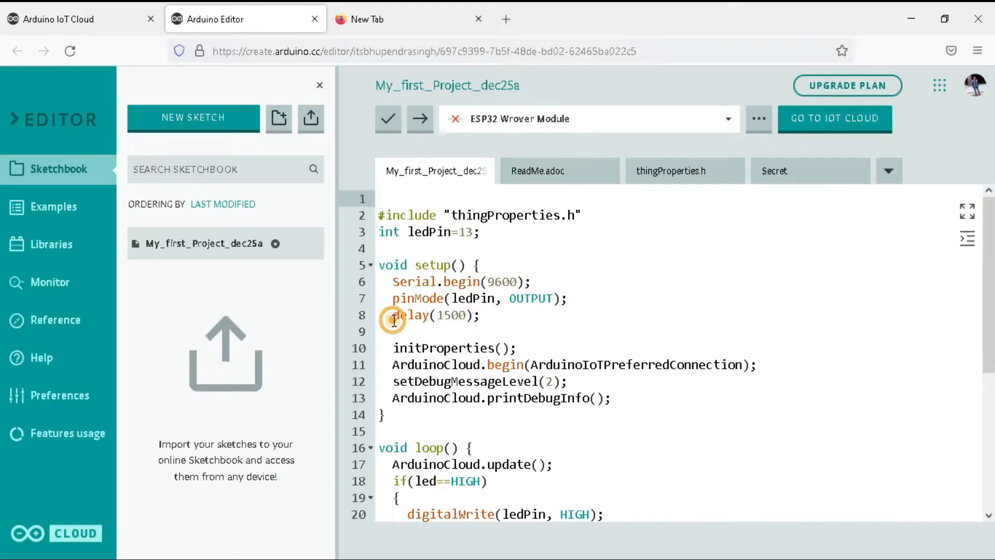
key("ctrl+a")
key("BackSpace")
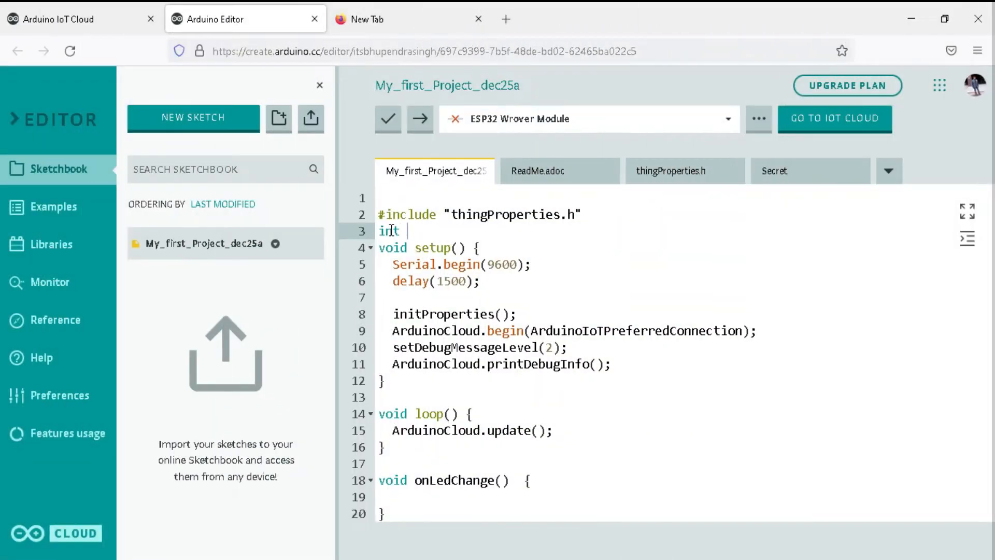
Step: Declare the LED pin as "int ledPin = 13;" below the thingProperties.h include line
type("ledPin = 13;")
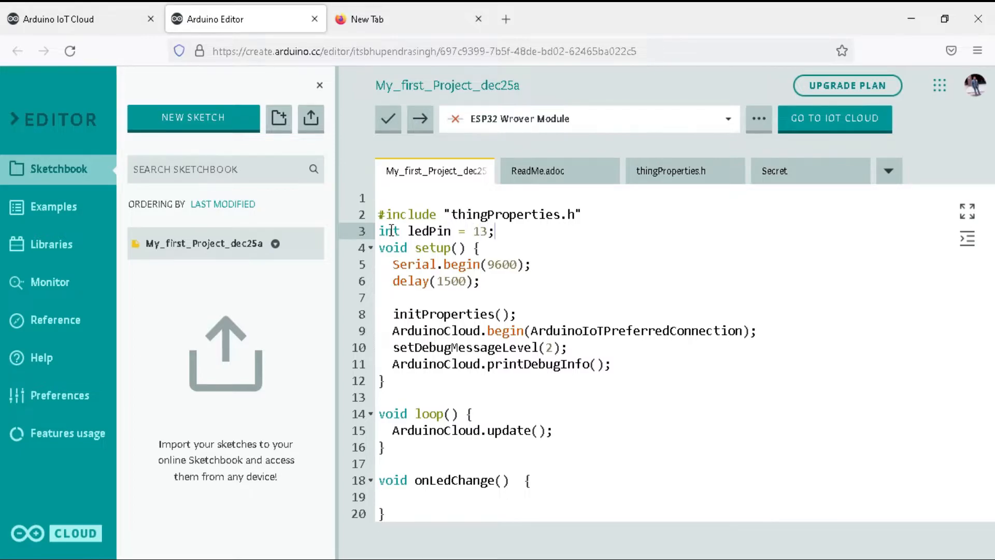
Step: Add "pinMode(ledPin, OUTPUT);" in setup() on a new line after Serial.begin(9600);
left_click(540, 268)
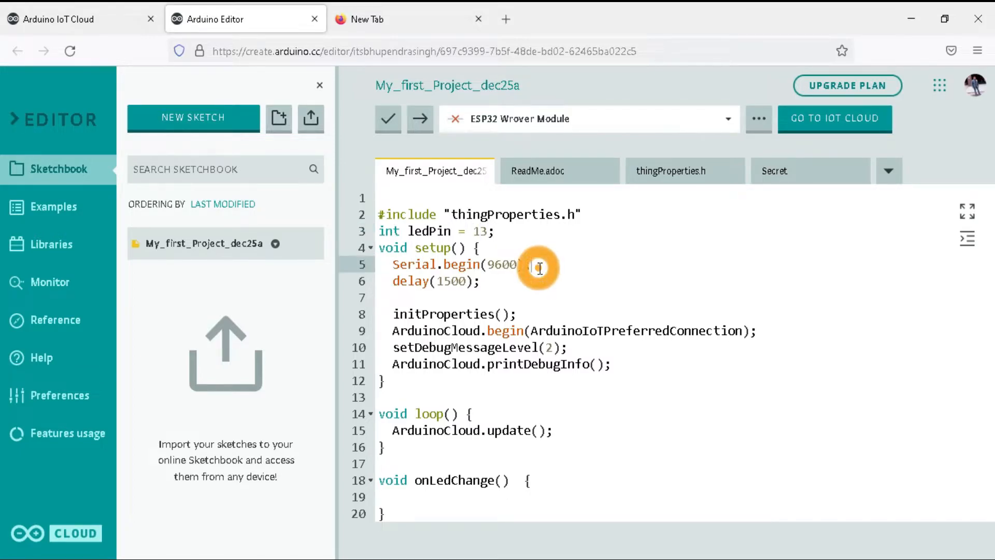
key("Return")
type("pinMode(")
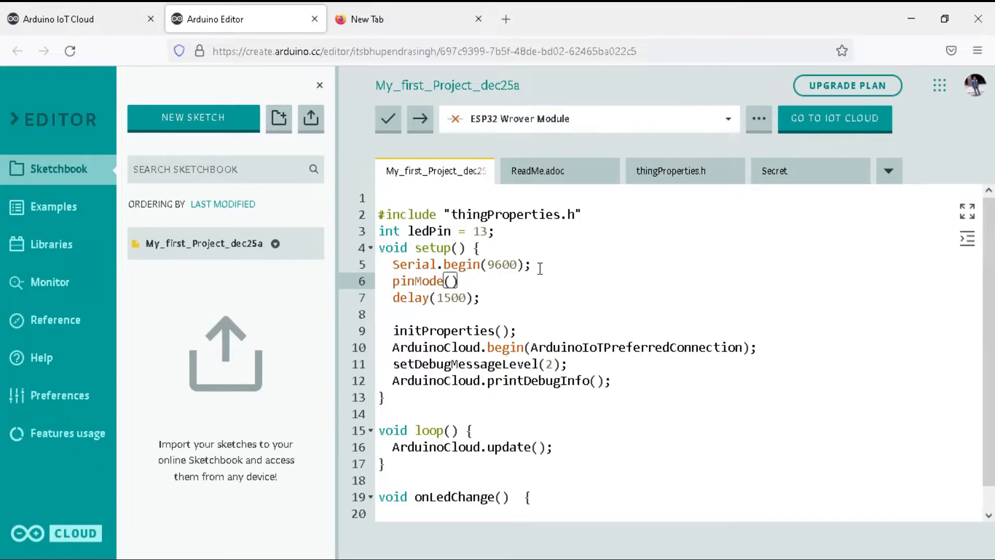
type("ledPin, OUTPUT);")
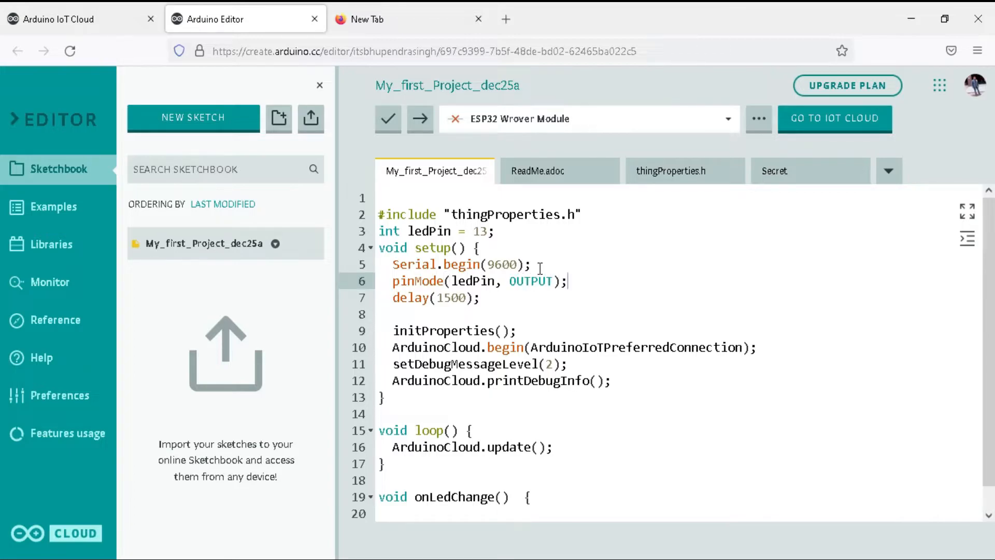
Step: Review the onLedChange() function and insert an empty line after ArduinoCloud.update(); in loop()
left_click(386, 497)
left_click_drag(993, 391, 993, 457)
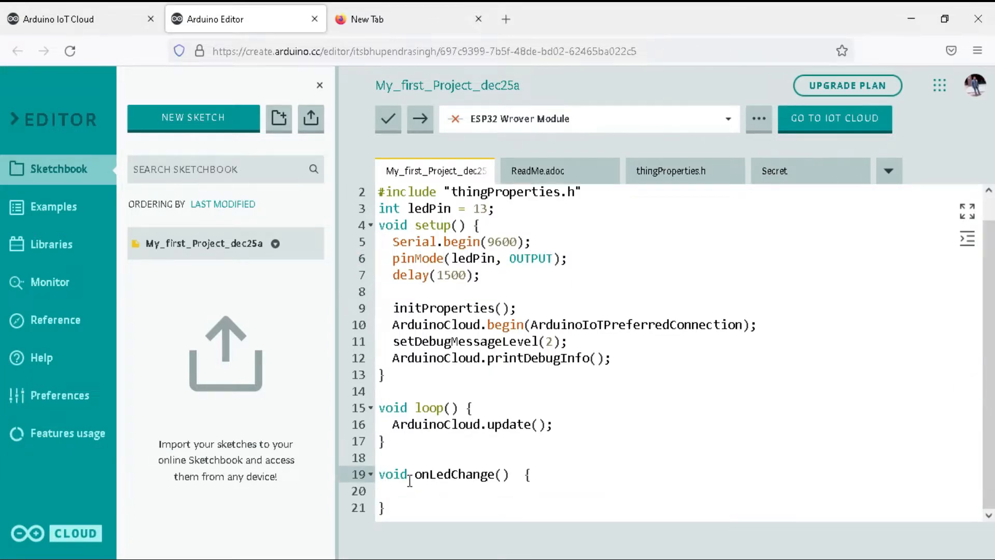
left_click(408, 515)
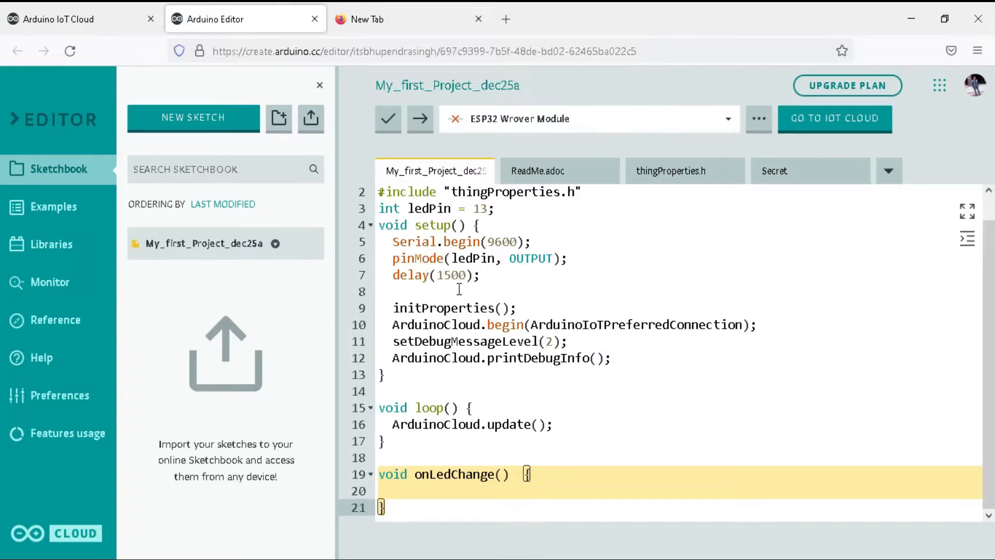
left_click(567, 429)
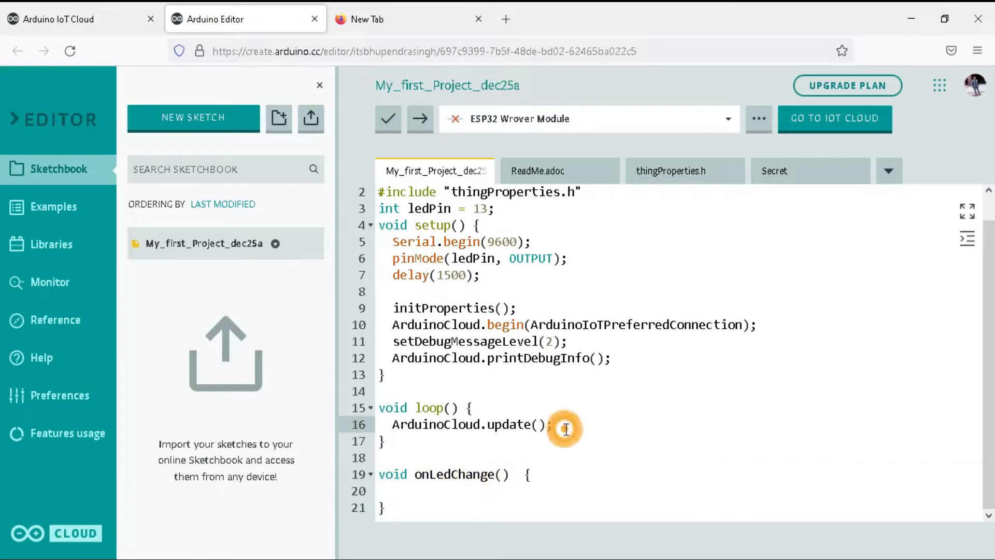
key("Return")
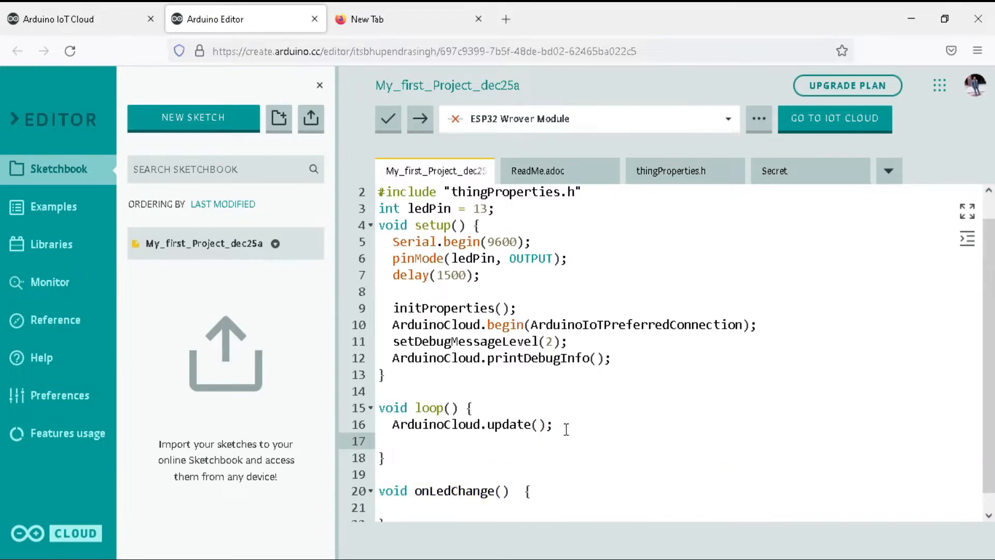
Step: Switch back to the Arduino IoT Cloud page and open the My first Project Thing to check its variable's name
left_click(82, 19)
left_click(314, 89)
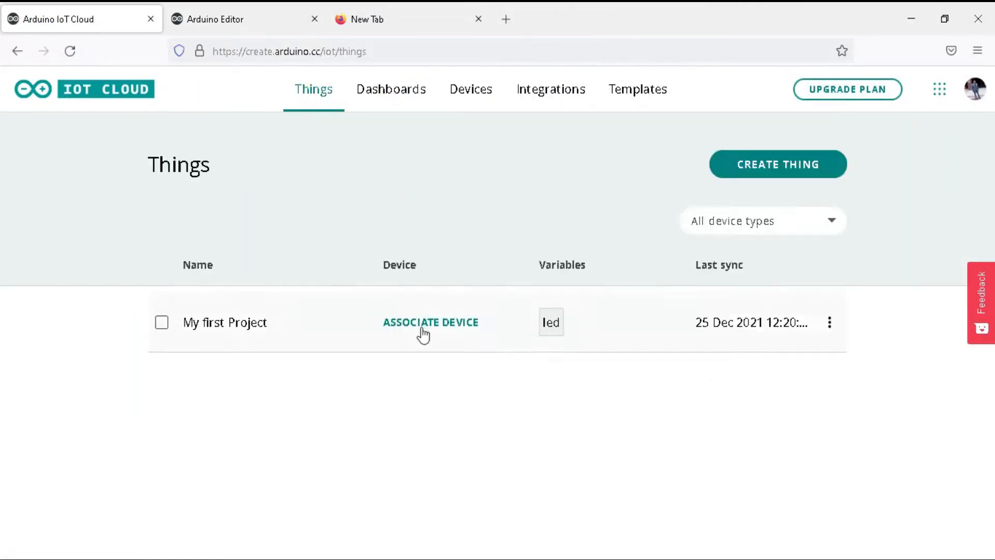
left_click(305, 335)
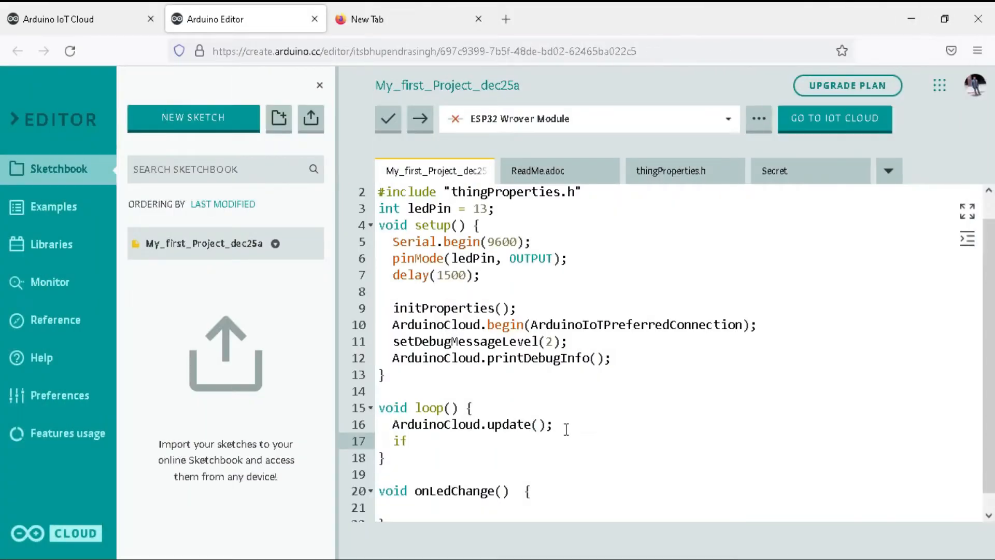
Step: Start an if statement with the condition (led== HIGH) in loop(), below ArduinoCloud.update();
type("(led")
type("== HIGH")
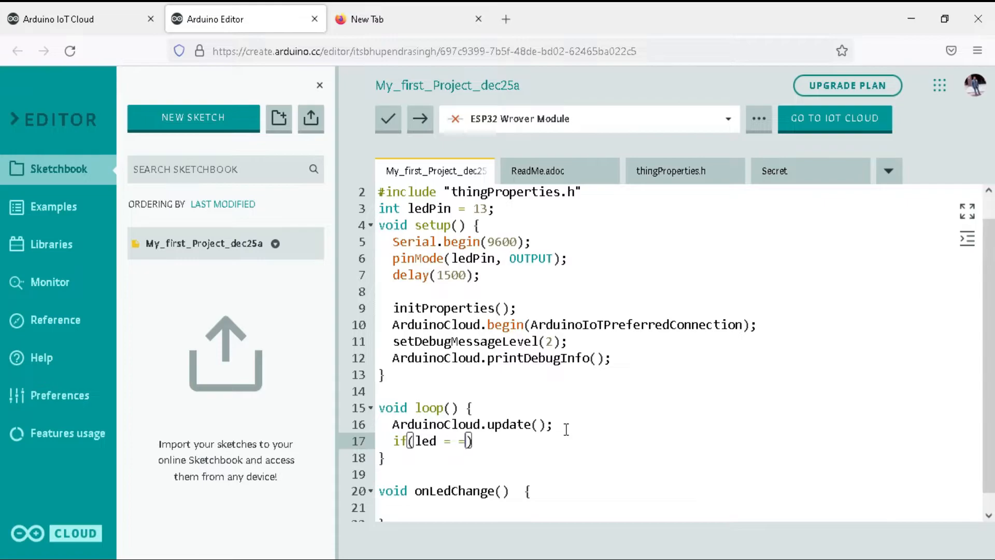
left_click(507, 447)
key("Return")
Step: Fill the HIGH condition's braces with digitalWrite(ledPin, HIGH); and Serial.println("Led HIGH");
type("{")
key("Return")
type("digitalWrite(ledPin")
type(", HIGH);")
key("Return")
type("Serial.println(\"Led HIGH\"")
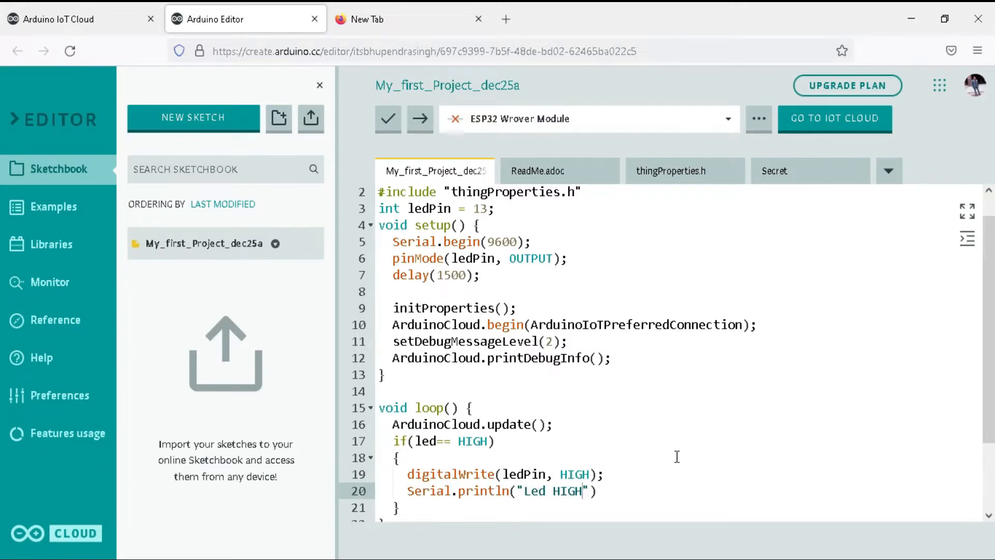
type(");")
key("Down")
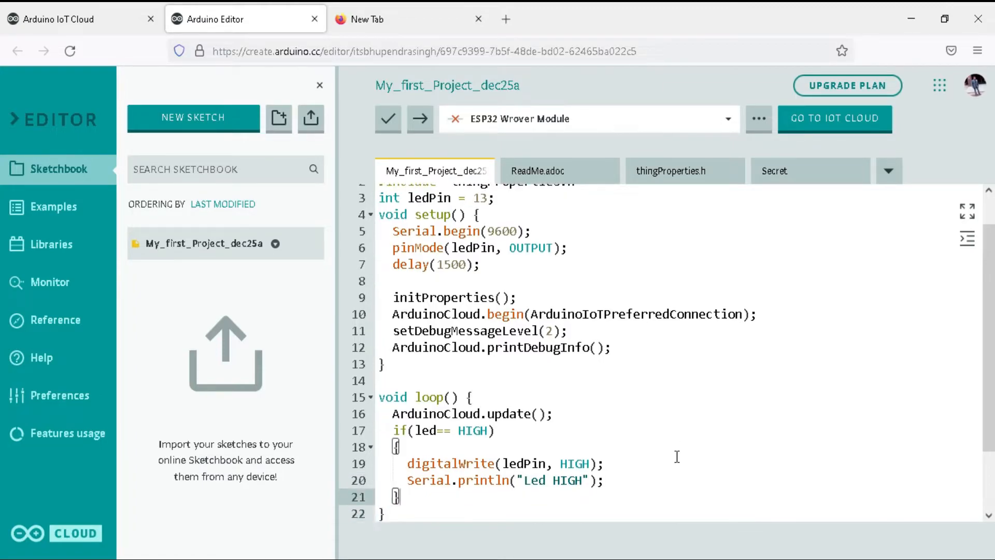
Step: Add a second if statement with the condition (led == LOW) below the HIGH block in loop()
key("Return")
type("if(led ==")
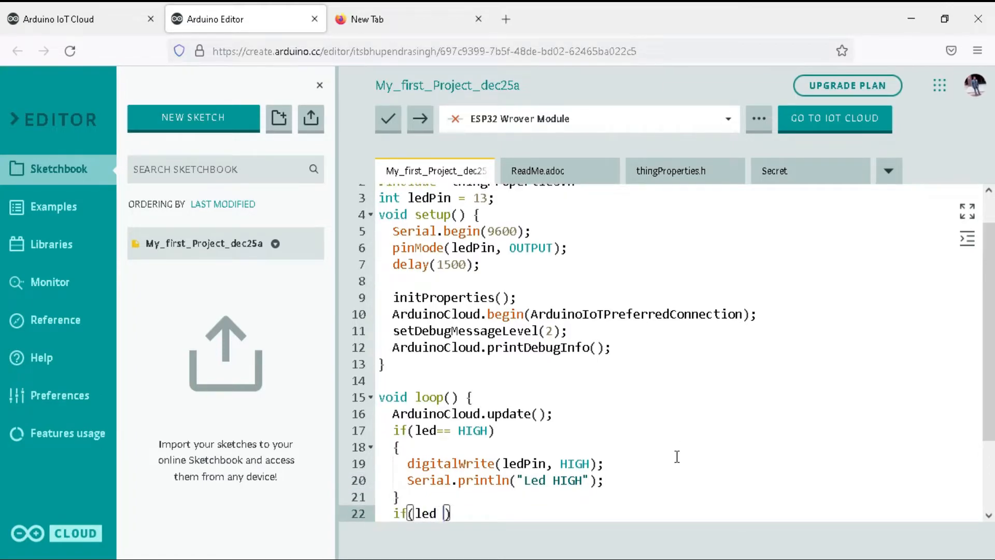
type(" LOW")
key("Right")
key("Return")
scroll(459, 422, "down", 2)
Step: Fill the LOW condition's braces with digitalWrite(ledPin, LOW); and Serial.println("Led LOW");
type("{")
key("Return")
type("digitalWrite(ledPin, ")
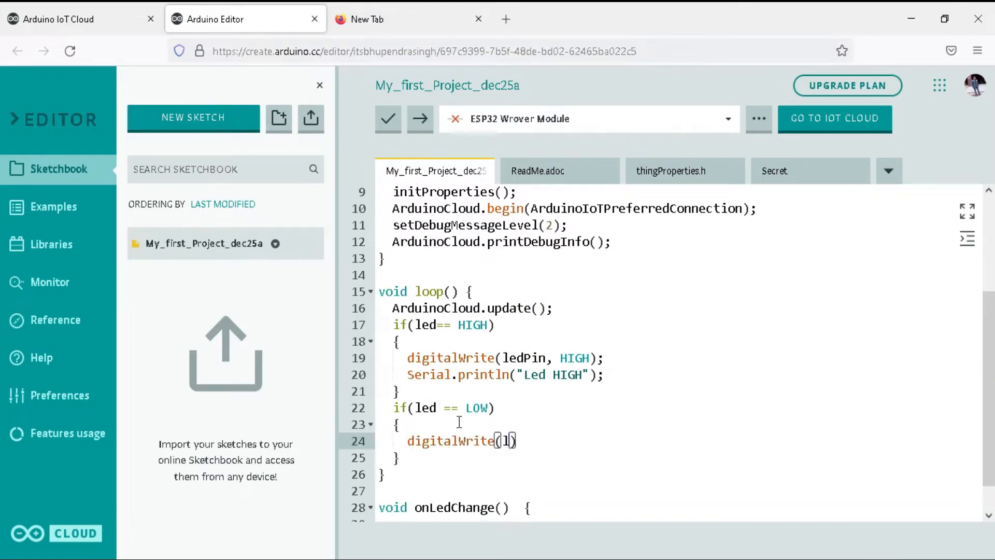
type("LOW);")
key("Return")
type("Serial.println(\"\"")
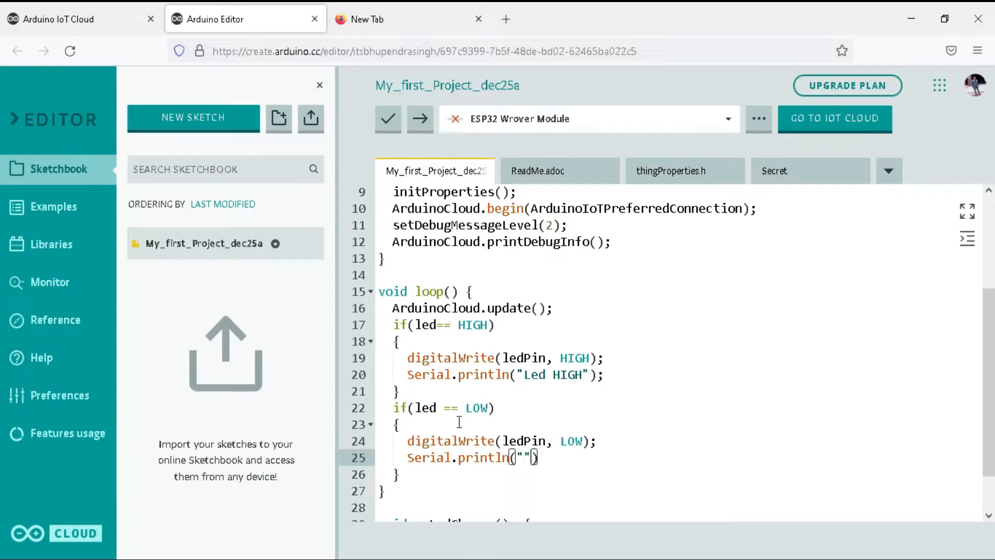
key("Left")
type("Led LOW\");")
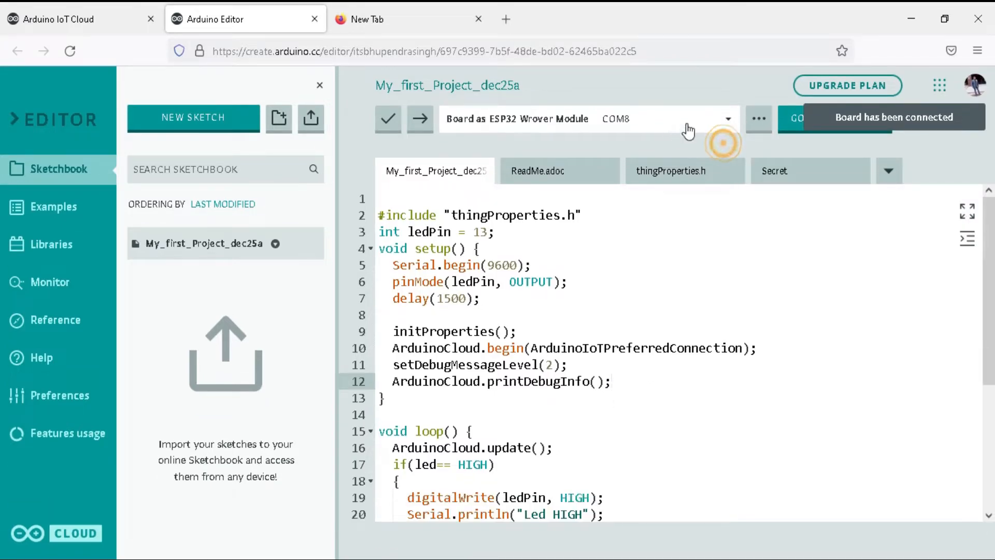
Step: Check the board and port selection and upload the sketch to the ESP32 Wrover Module on COM8
left_click(692, 145)
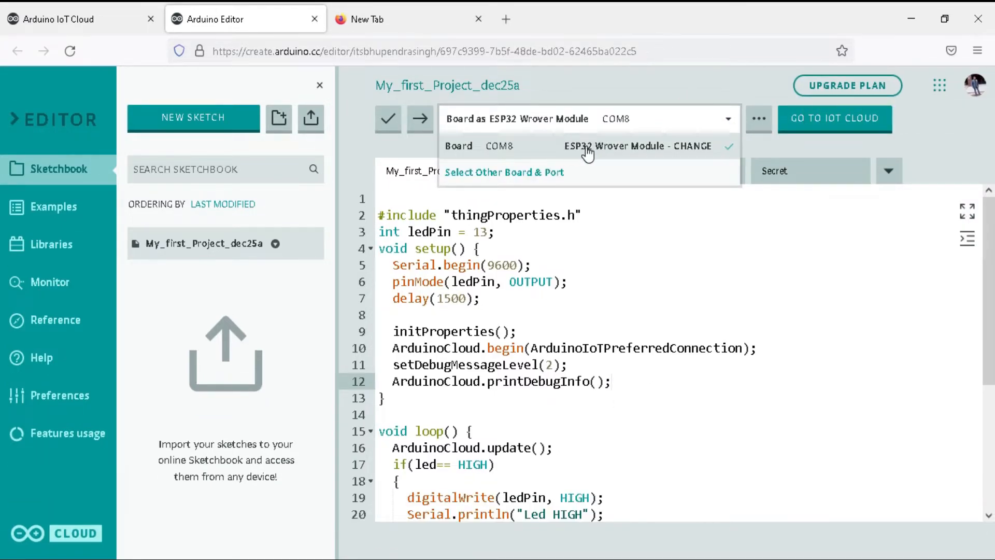
left_click(701, 223)
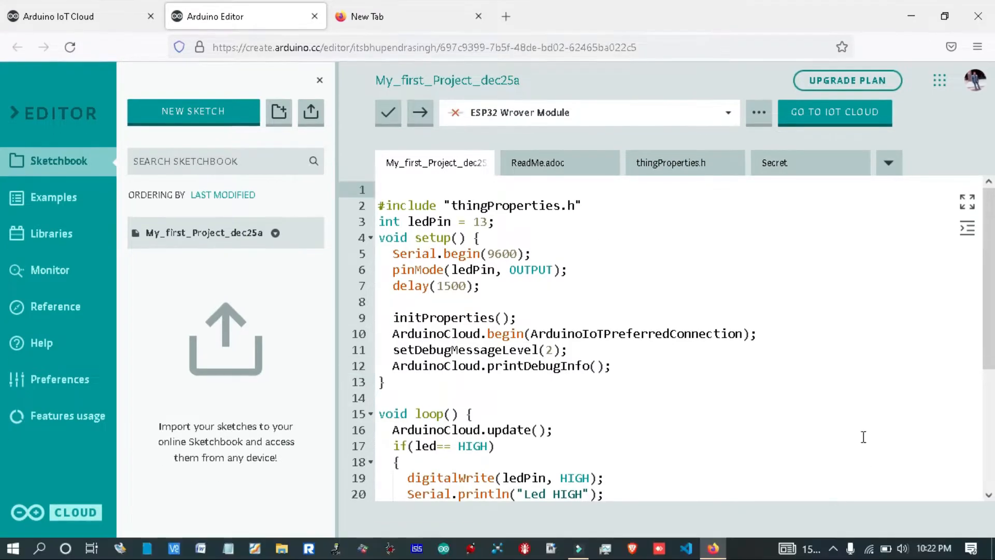
left_click(851, 548)
right_click(823, 496)
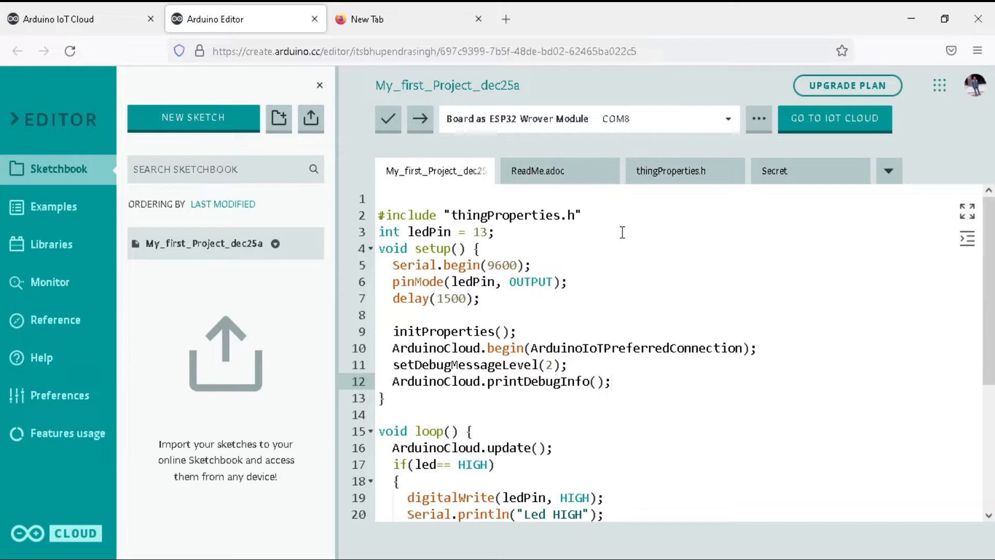
left_click(419, 116)
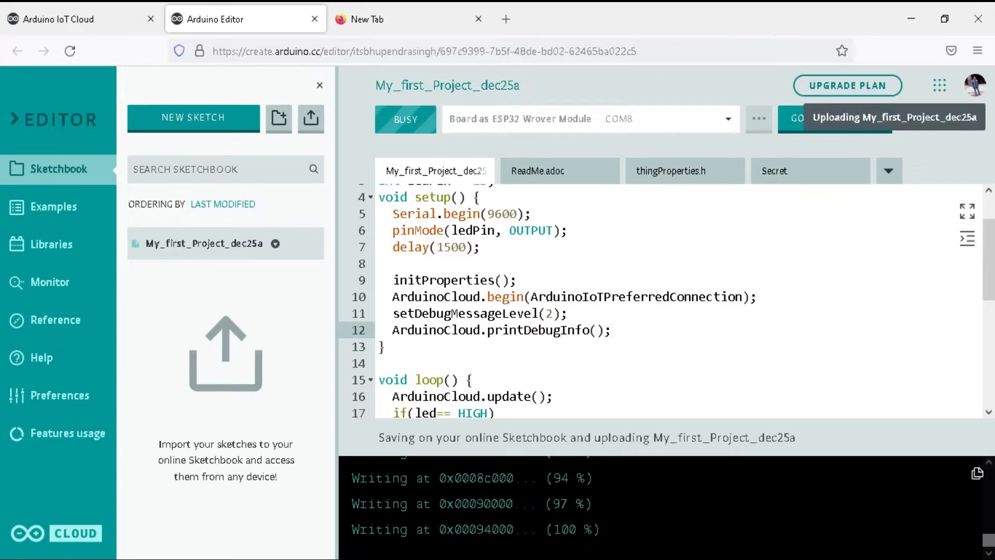
Step: Switch to the Arduino IoT Cloud page and build a new dashboard named "My First Project"
left_click(83, 20)
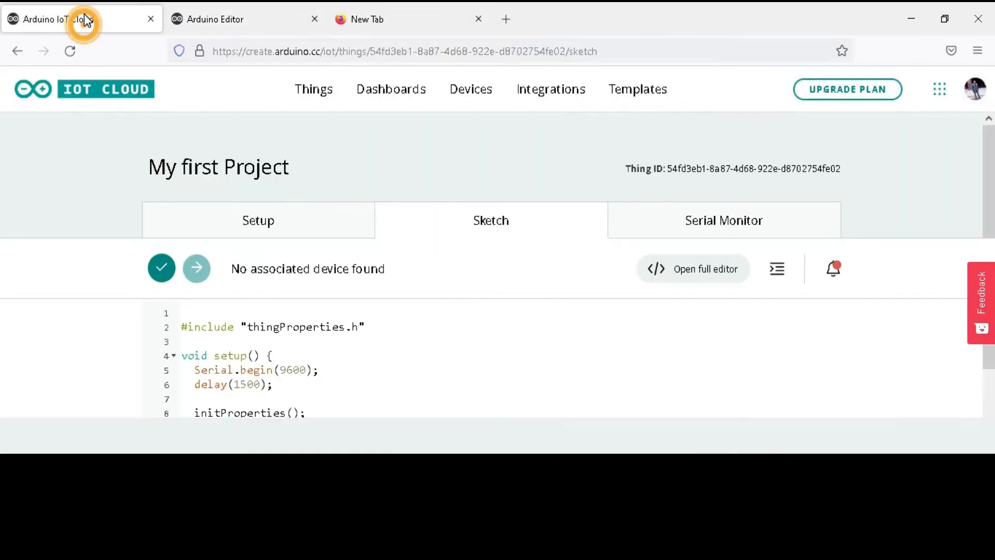
left_click(389, 96)
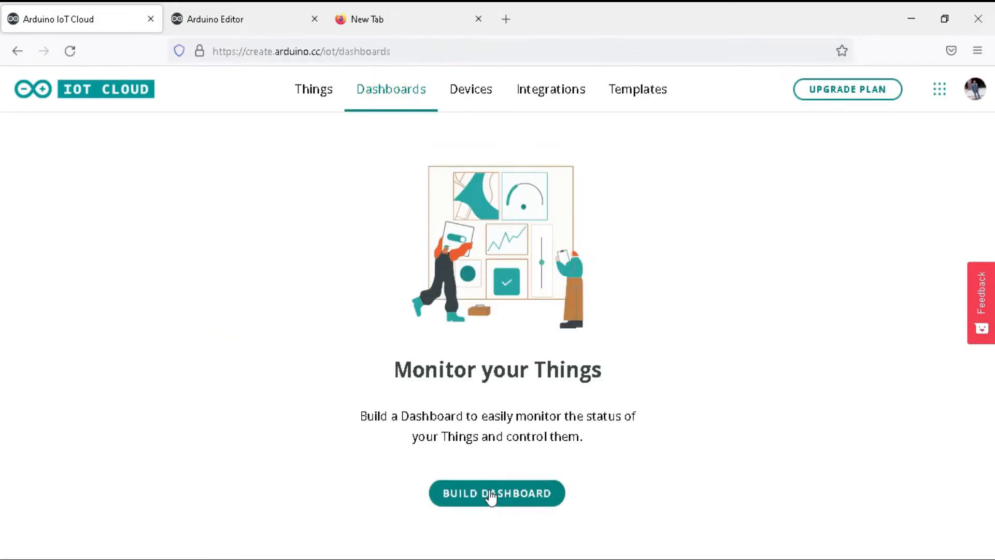
left_click(519, 499)
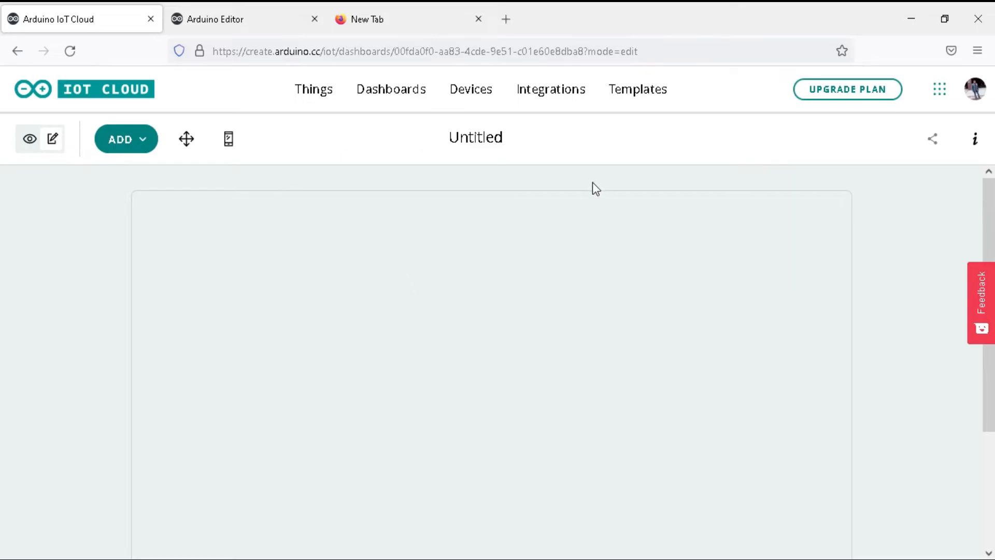
left_click(501, 139)
type("My")
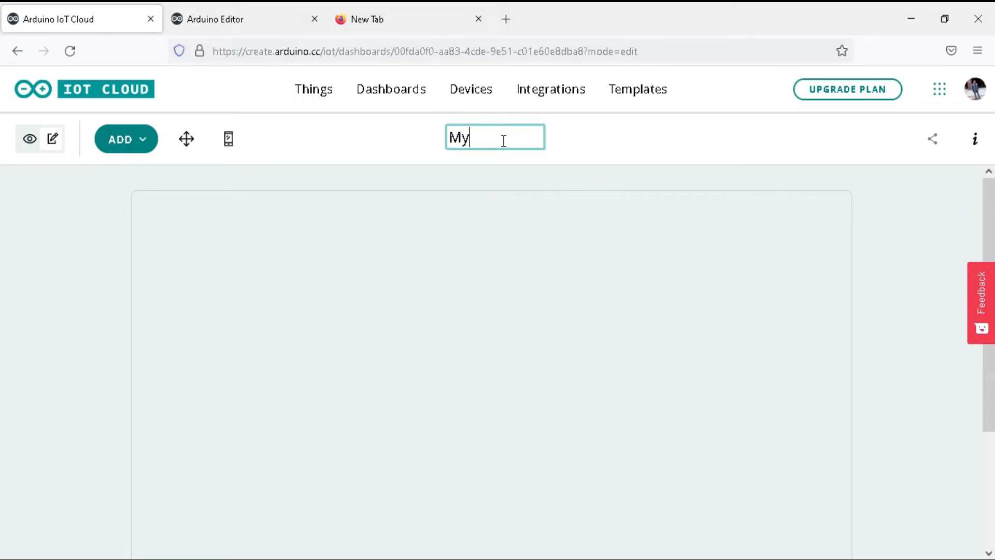
type(" First Project")
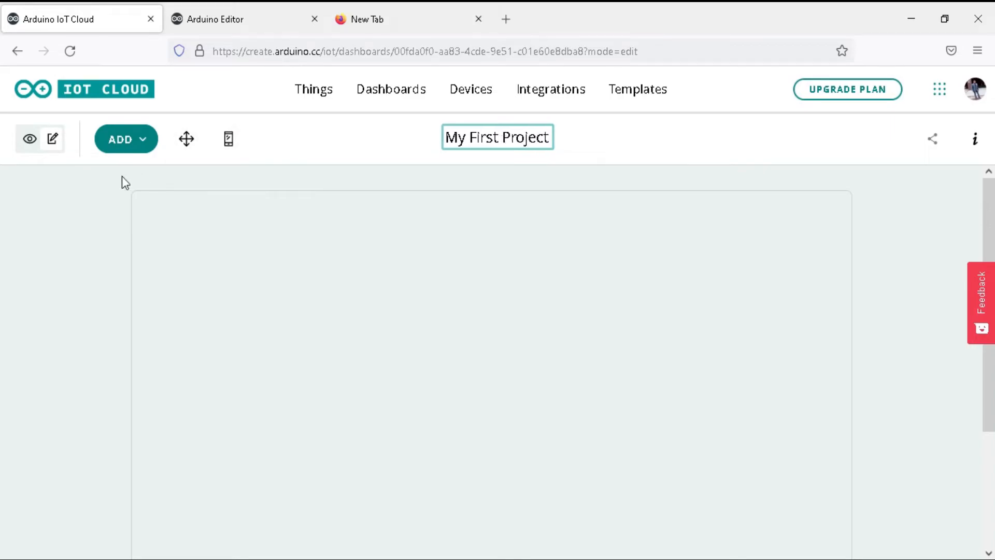
Step: Add a Switch widget to the My First Project dashboard
left_click(142, 149)
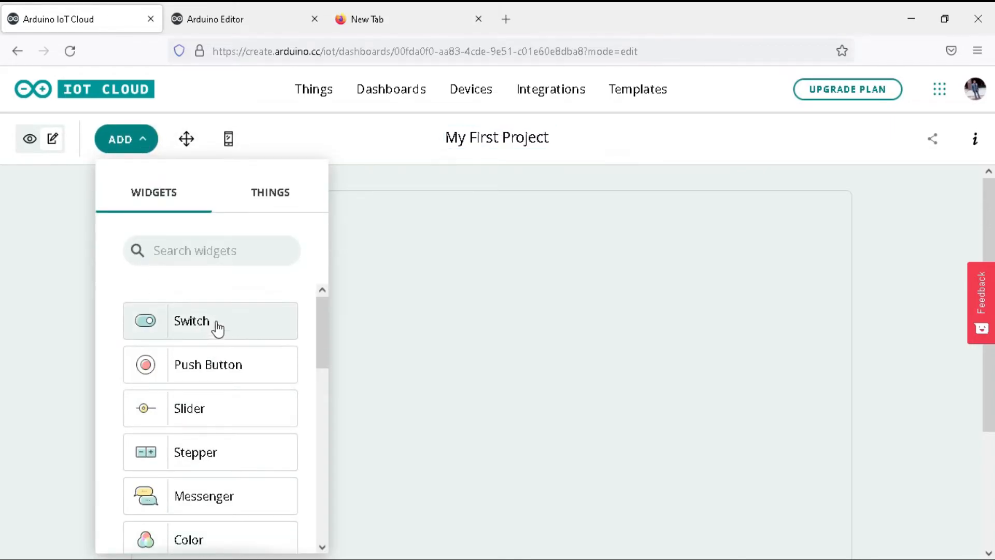
left_click_drag(327, 335, 354, 312)
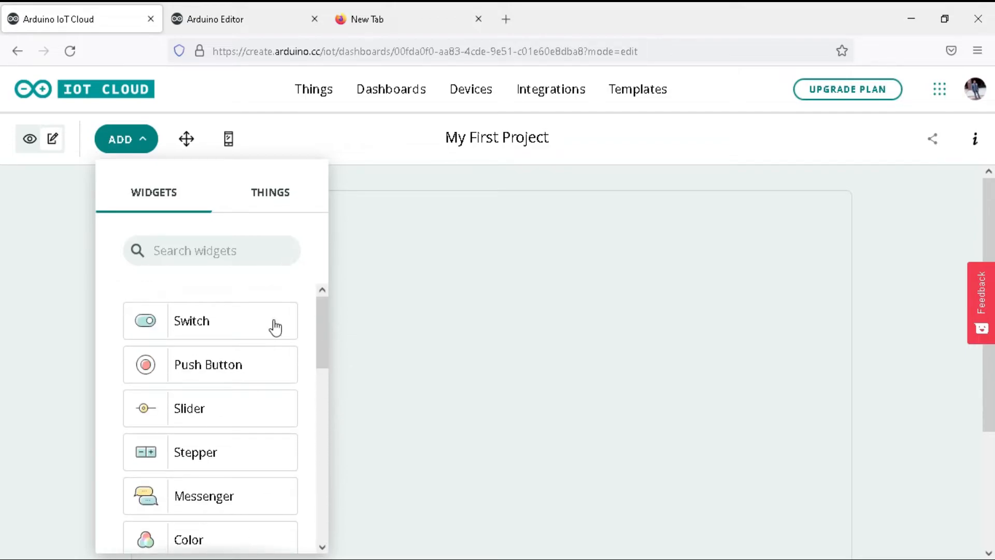
left_click(243, 326)
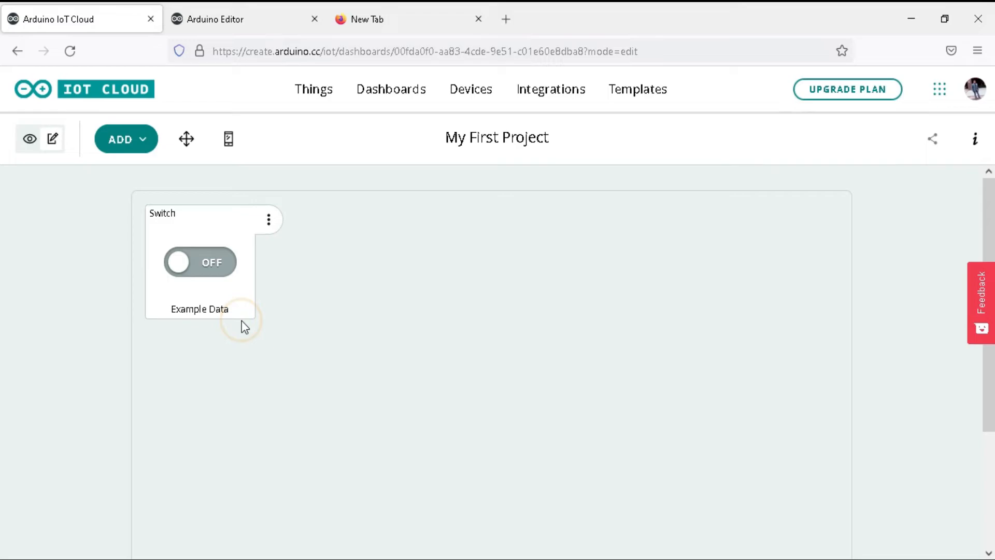
Step: Link the Switch widget to the led variable of the My first Project Thing and finish its settings
double_click(242, 320)
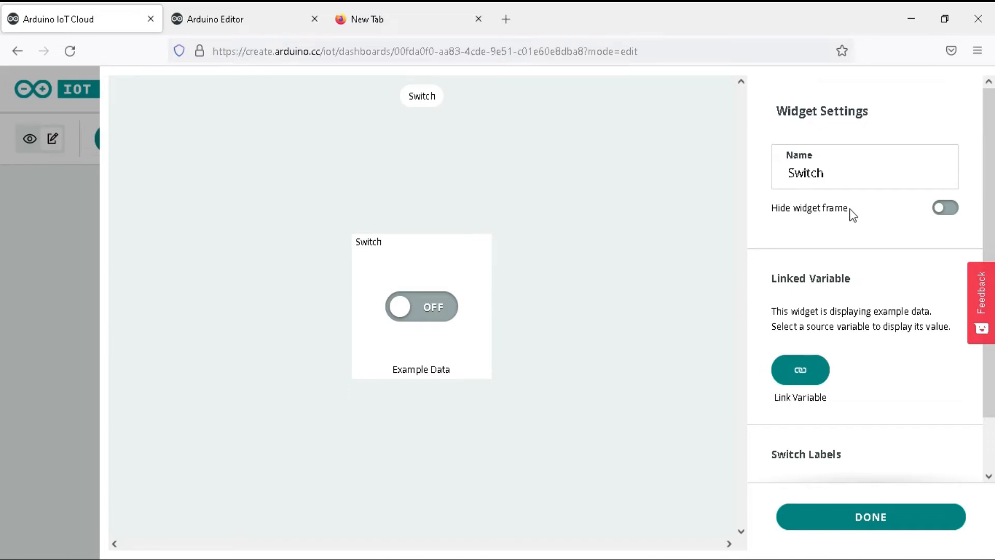
left_click(797, 377)
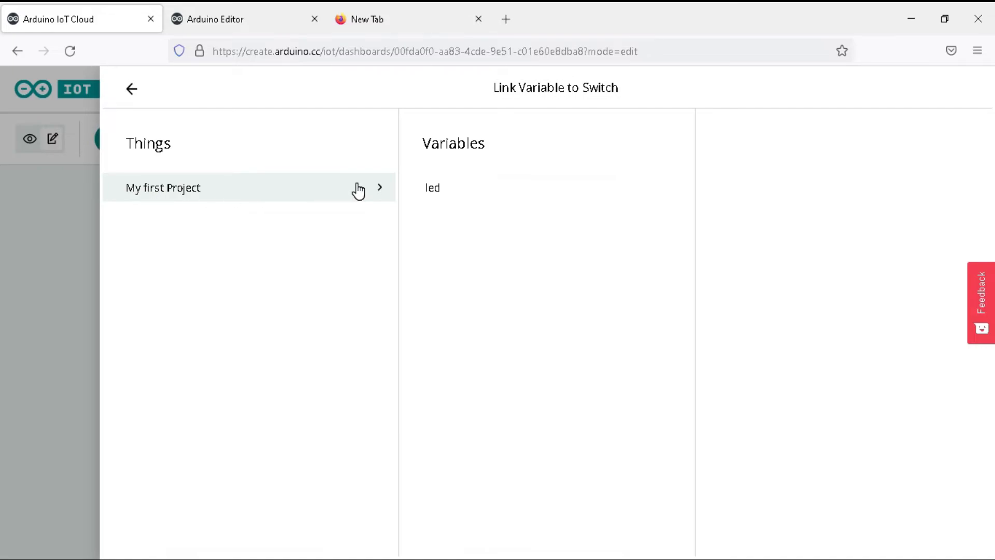
left_click(513, 188)
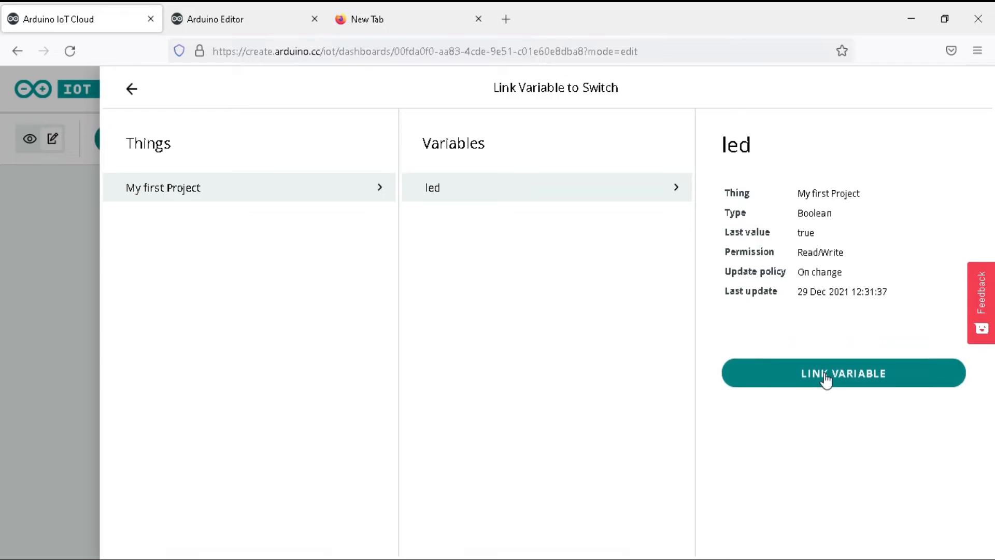
left_click(869, 377)
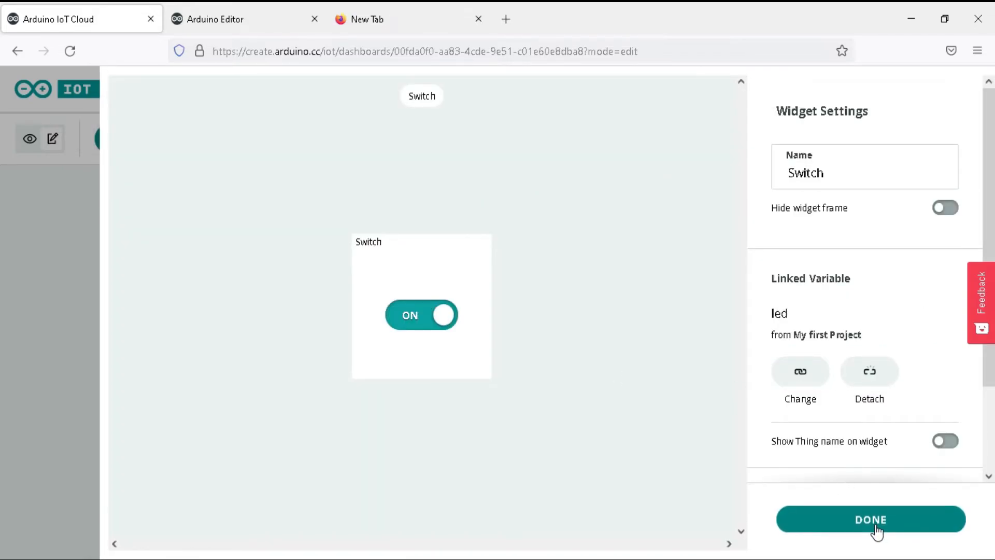
left_click(845, 521)
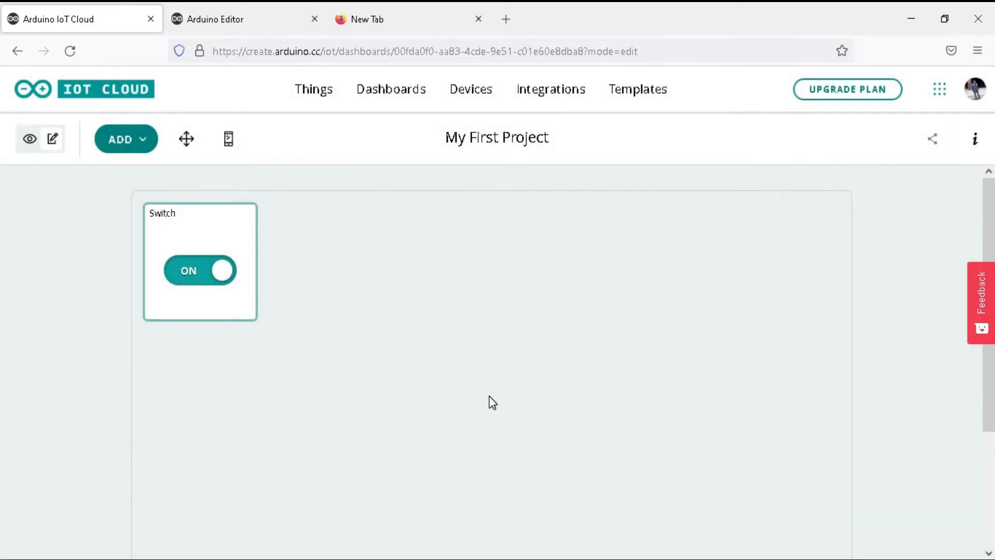
Step: Move the Switch widget to the upper centre of the dashboard canvas and check the mobile layout
left_click(29, 139)
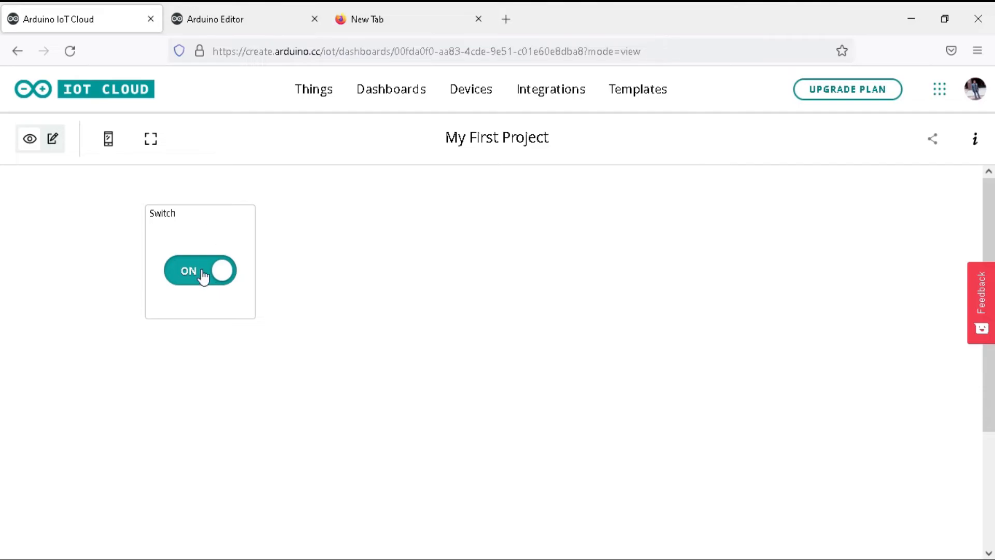
left_click(52, 139)
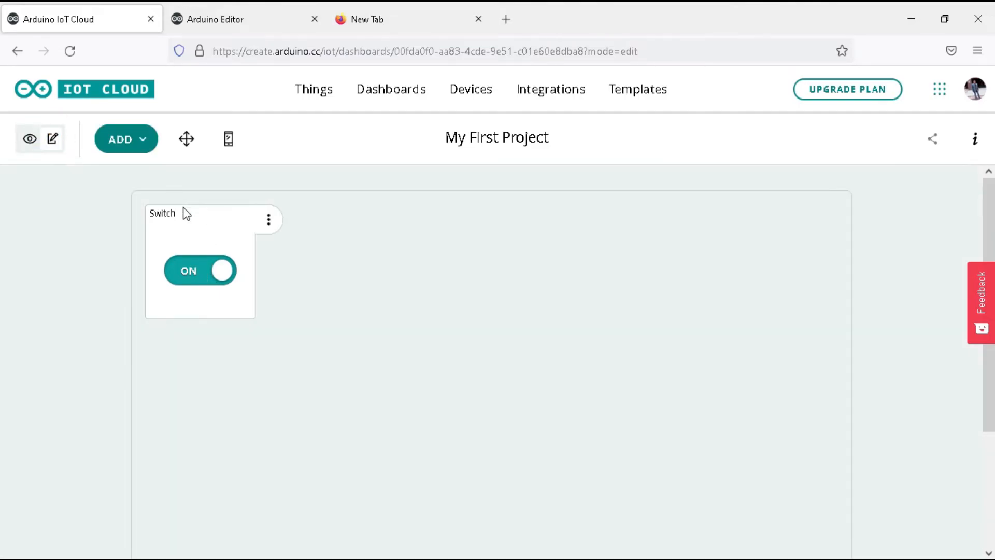
left_click(187, 135)
left_click_drag(209, 215, 502, 211)
left_click(39, 147)
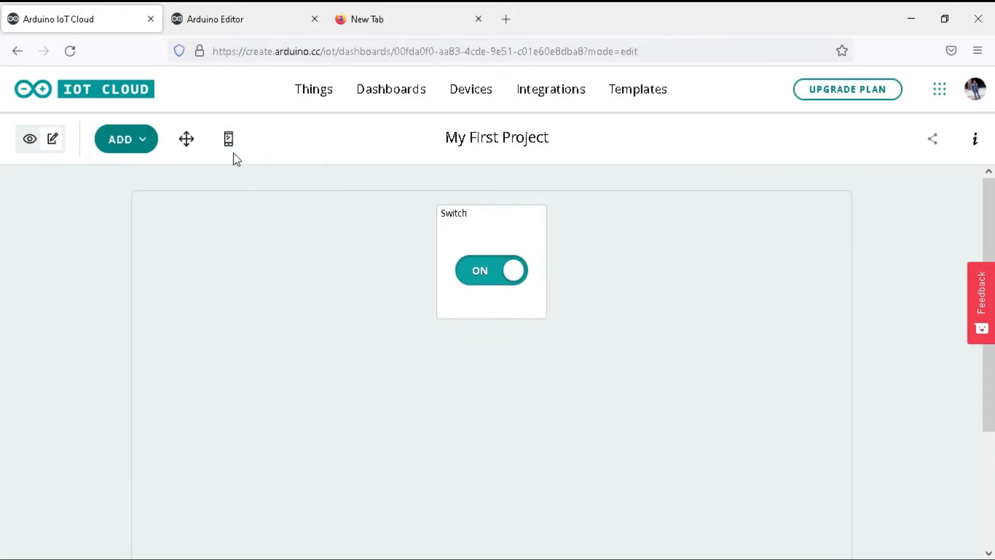
left_click(229, 140)
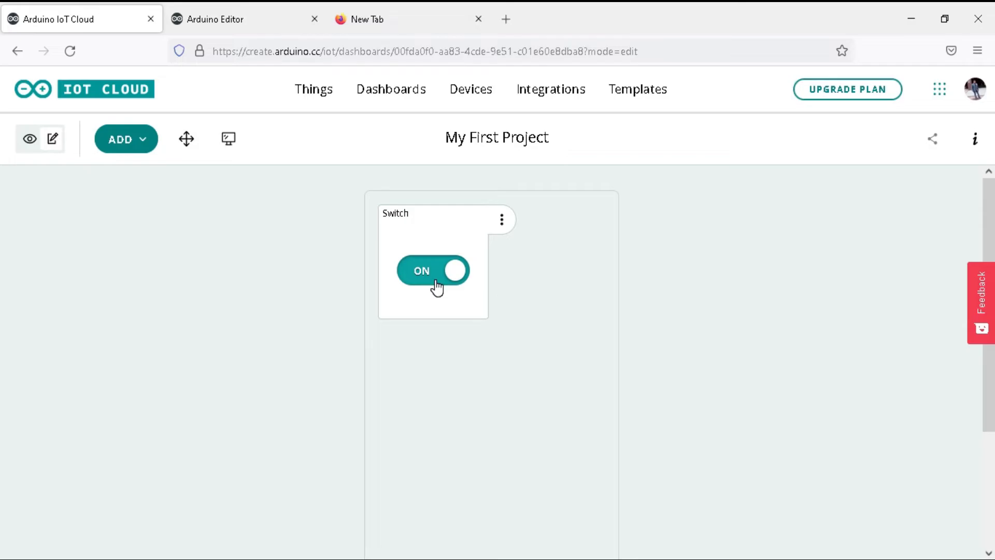
left_click(229, 138)
Step: Test the dashboard's Switch by turning it off and on while checking the output in the Arduino Editor's serial monitor
left_click(239, 7)
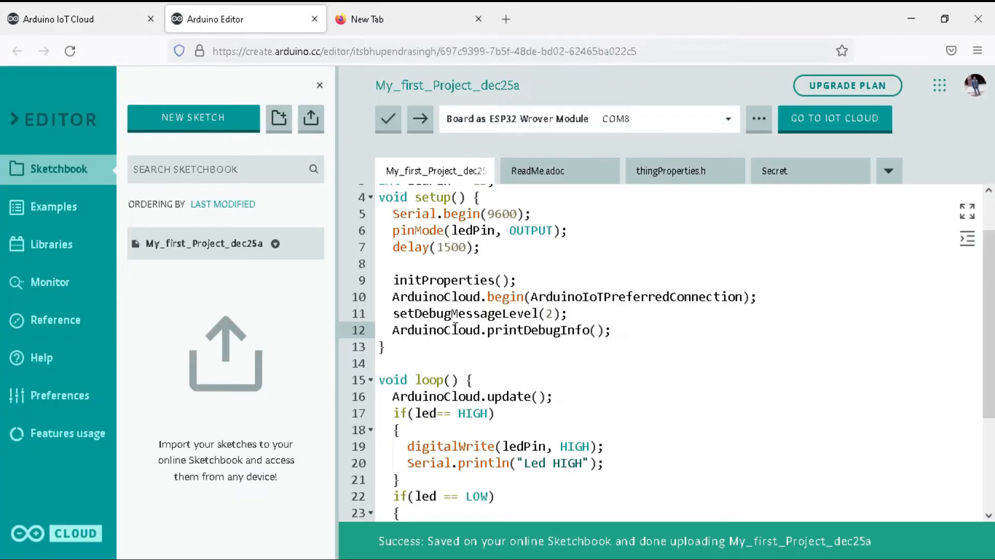
left_click(48, 286)
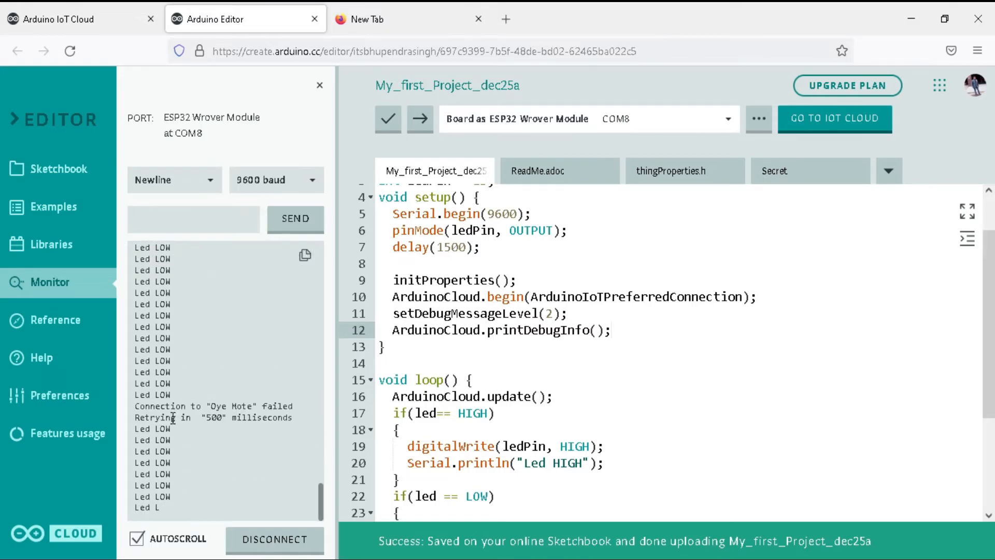
left_click(98, 15)
left_click(485, 280)
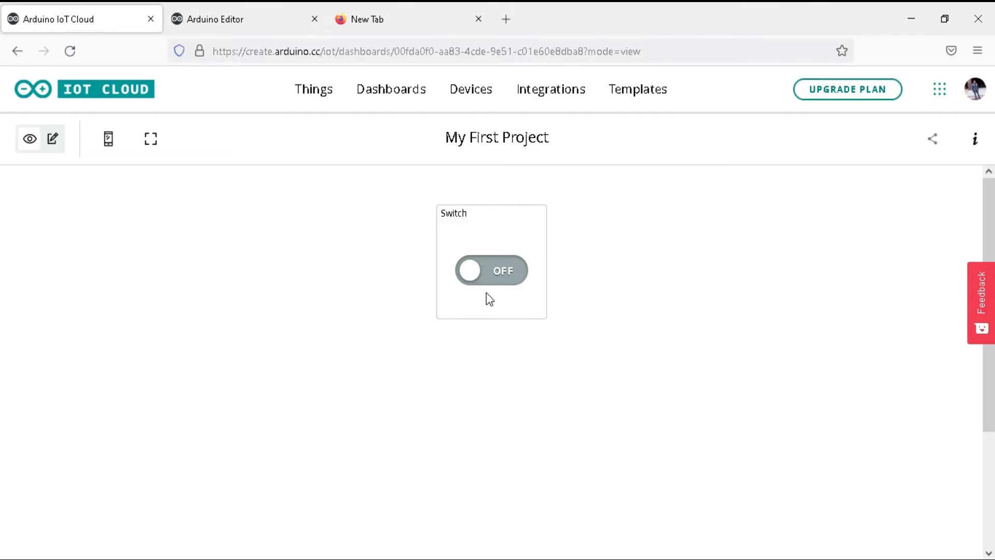
left_click(493, 272)
left_click(272, 17)
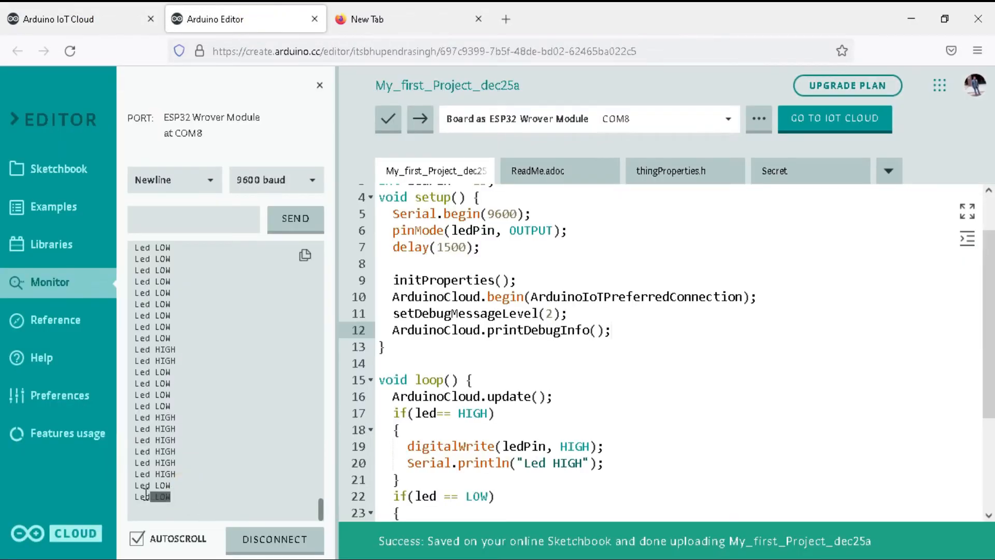
left_click(228, 483)
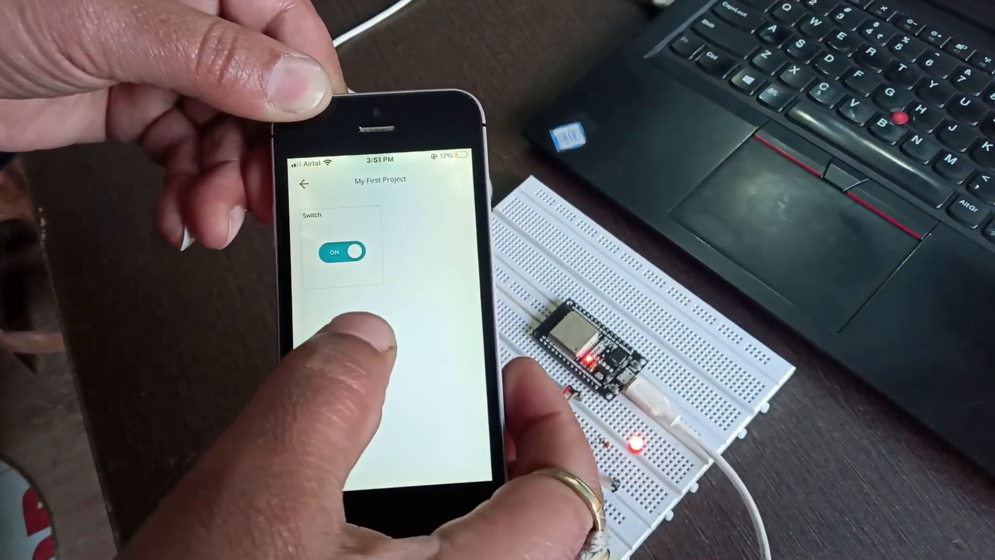
left_click(344, 253)
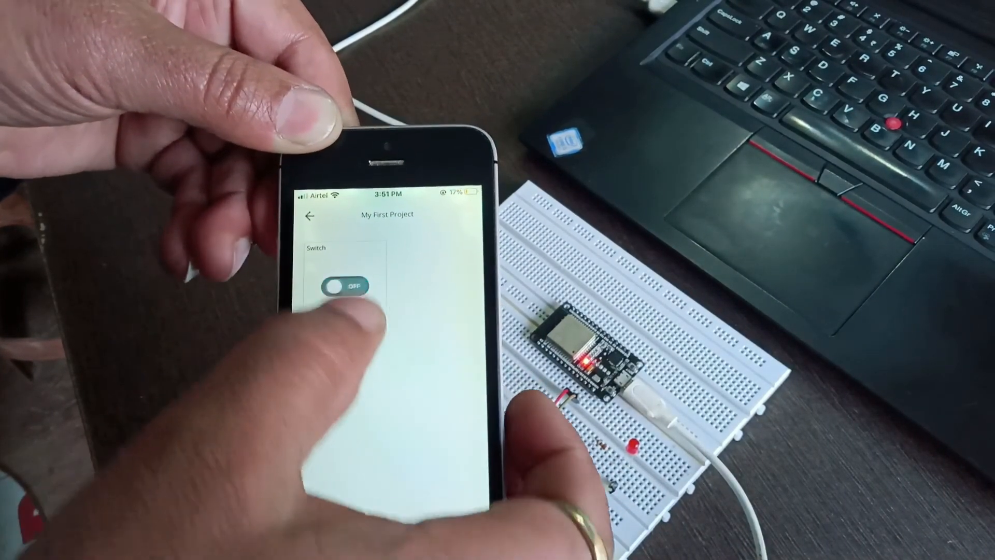
left_click(345, 286)
left_click(350, 263)
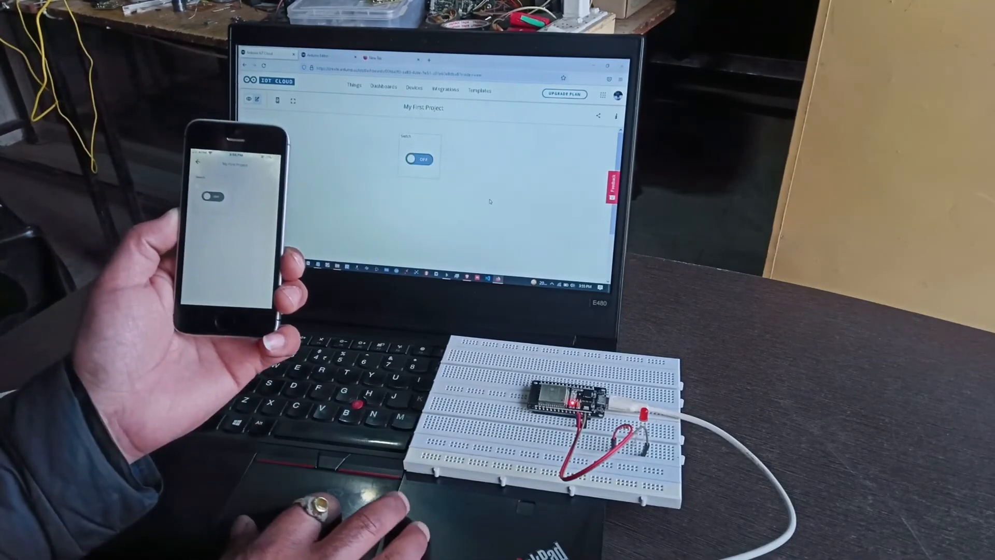
left_click(423, 166)
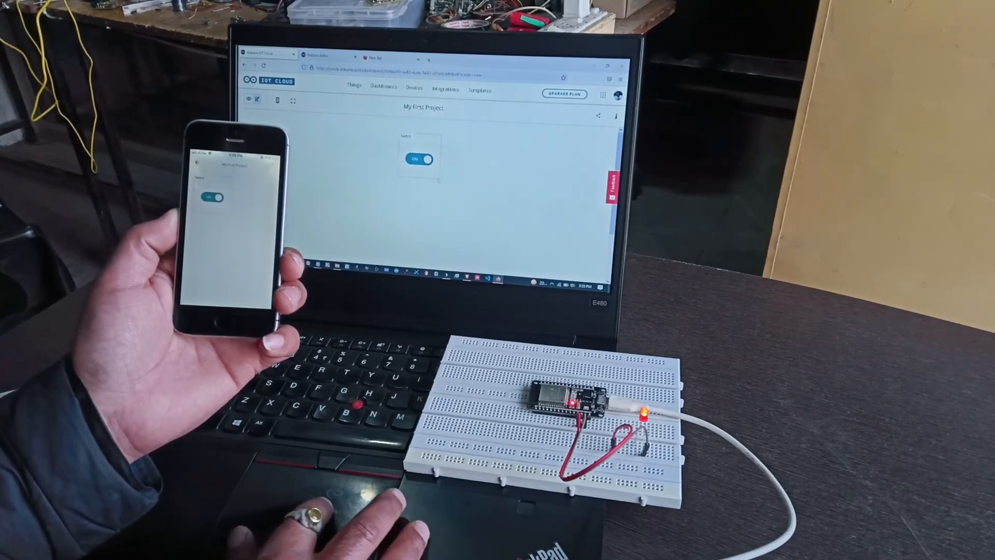
left_click(413, 165)
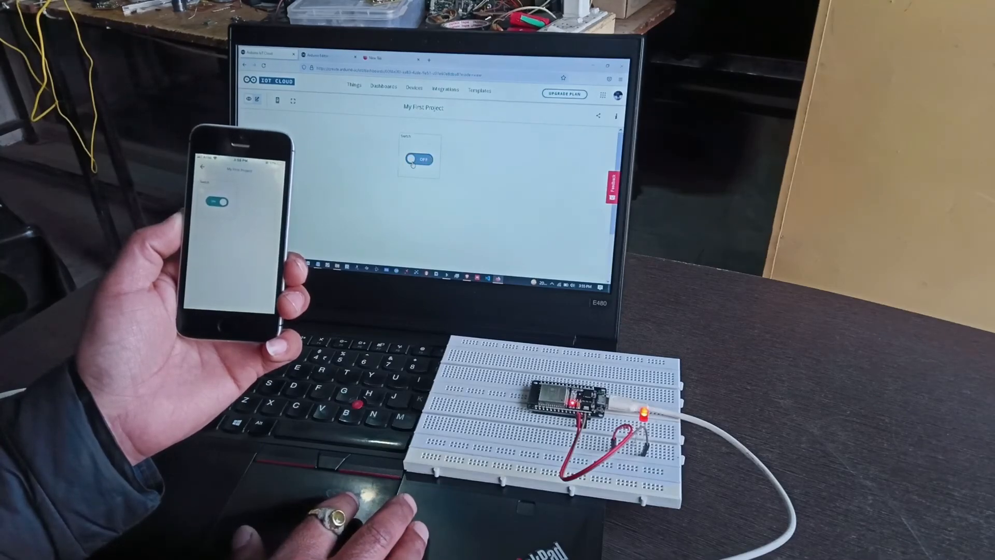